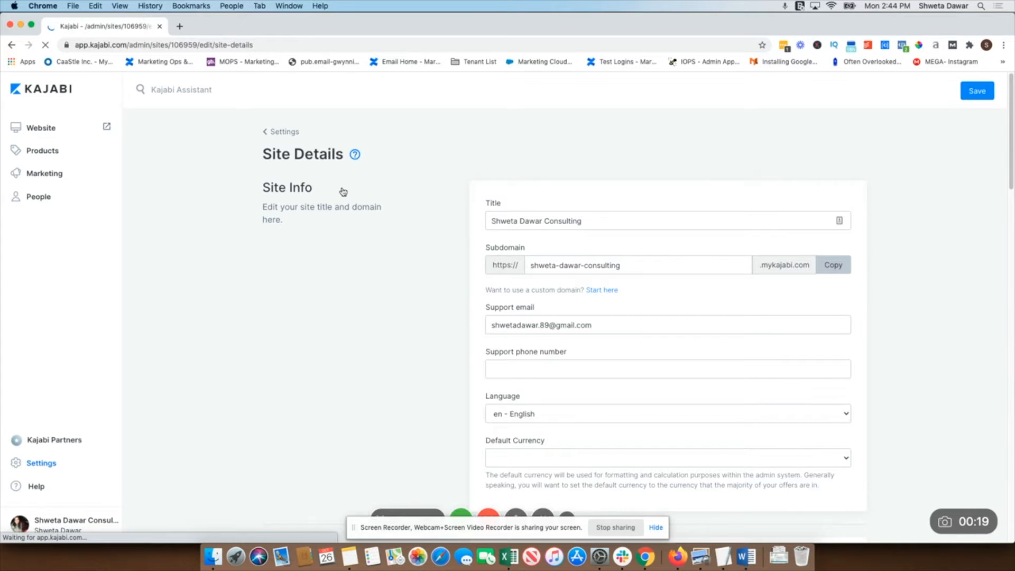
# Rename the site title to Marketing Tech School
pyautogui.tripleClick(586, 220)
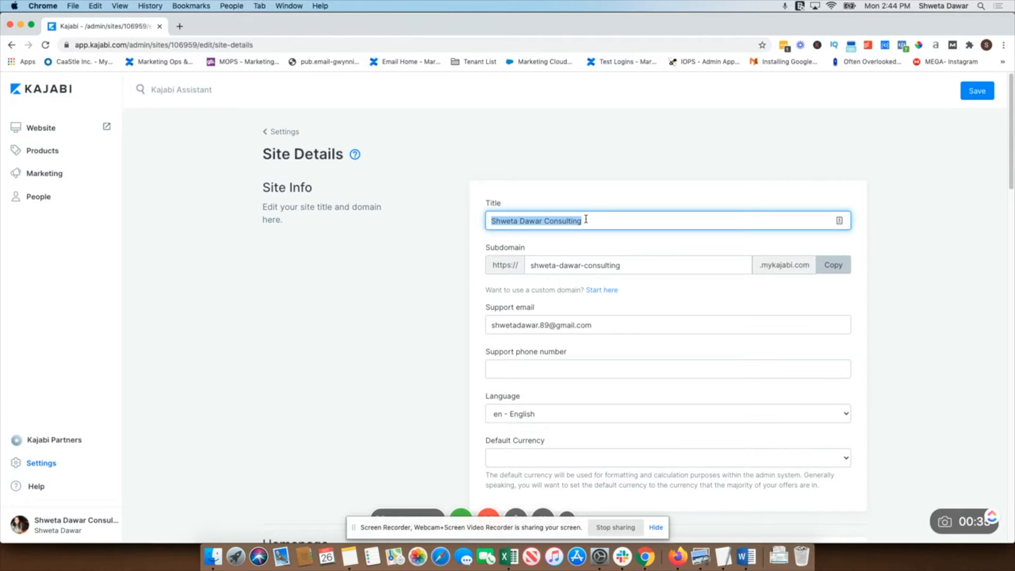
pyautogui.tripleClick(556, 221)
pyautogui.write('Marketing Tech So')
pyautogui.write('hool')
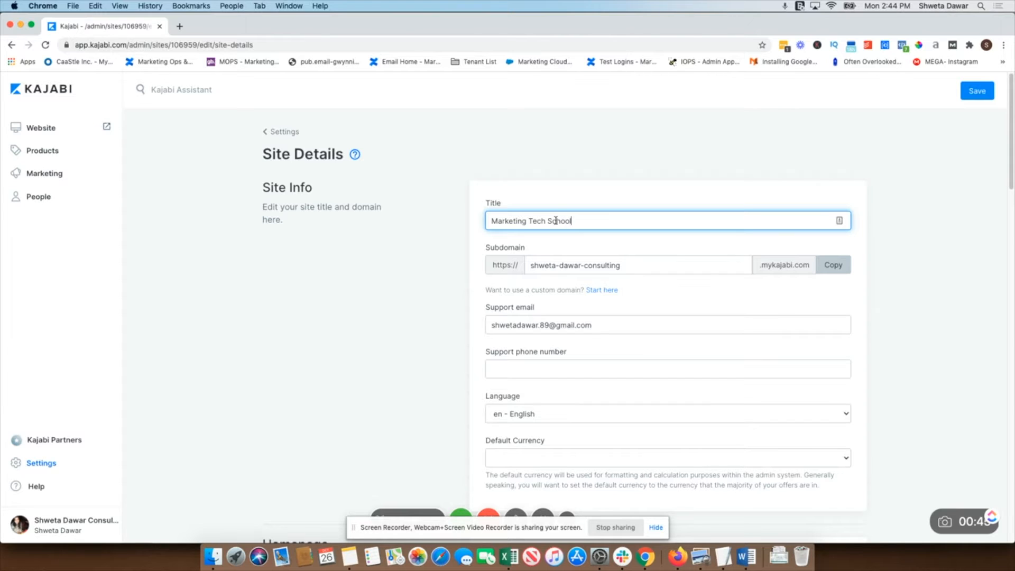
# Set the subdomain to marketing-tech-school
pyautogui.tripleClick(624, 266)
pyautogui.write('s')
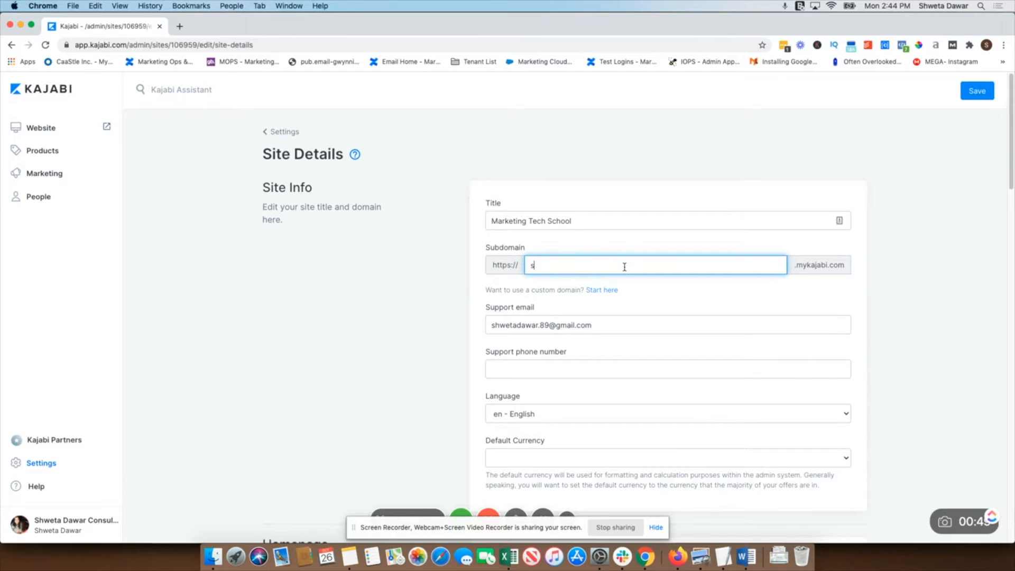
pyautogui.press('BackSpace')
pyautogui.write('marketing-tech-school')
pyautogui.click(562, 301)
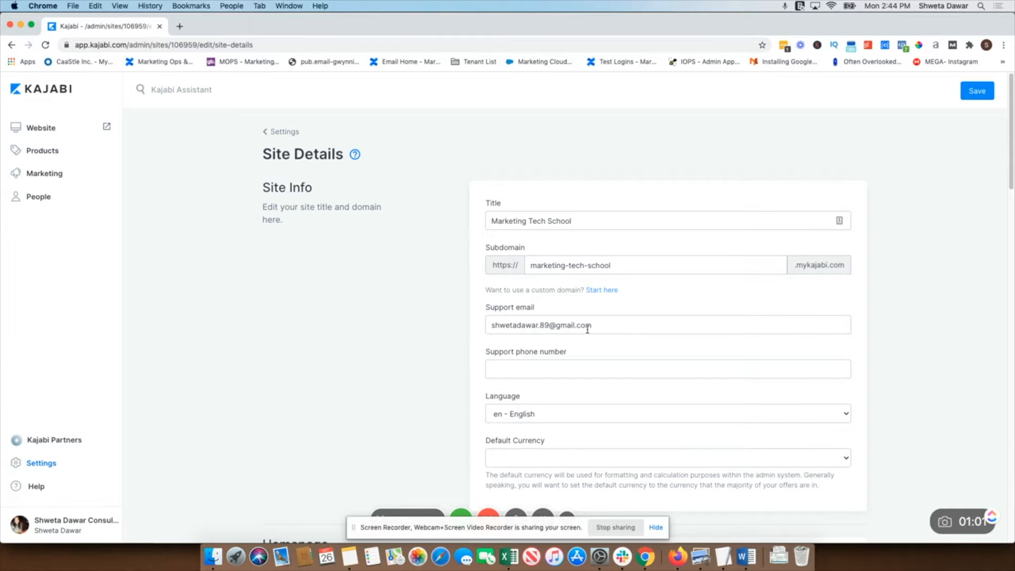
pyautogui.scroll(-3, 584, 328)
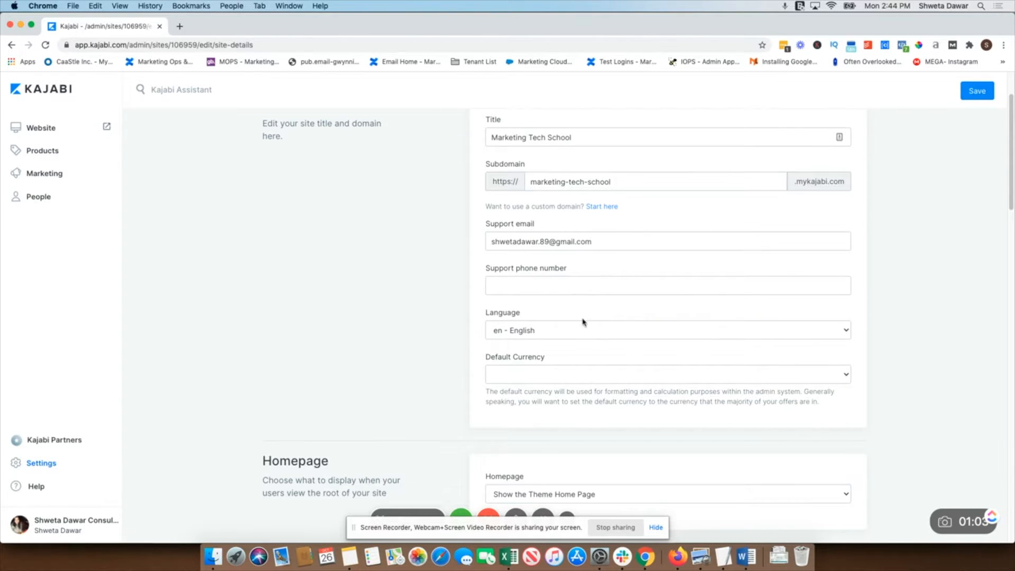
pyautogui.click(740, 377)
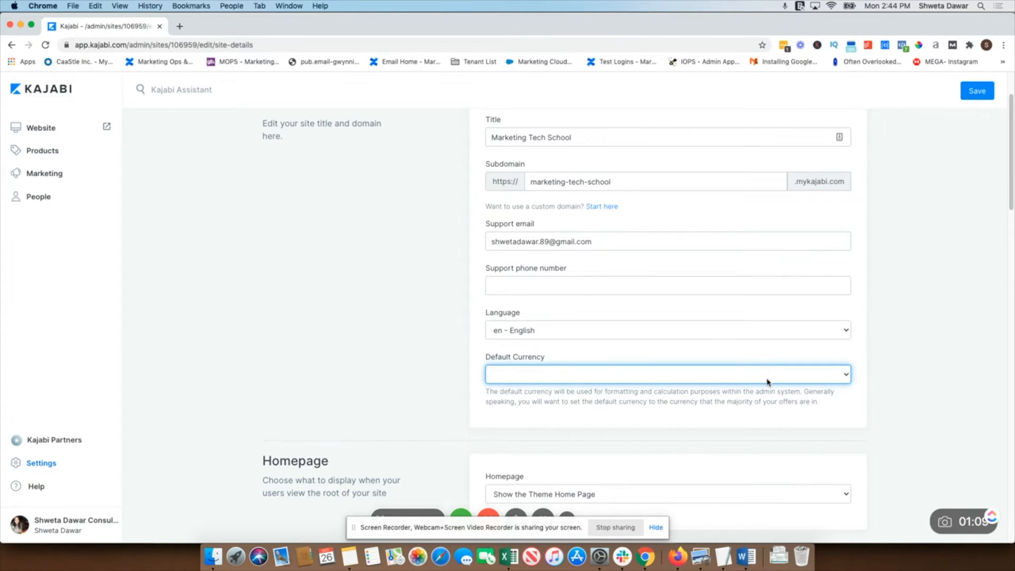
pyautogui.click(673, 360)
pyautogui.scroll(-4, 645, 390)
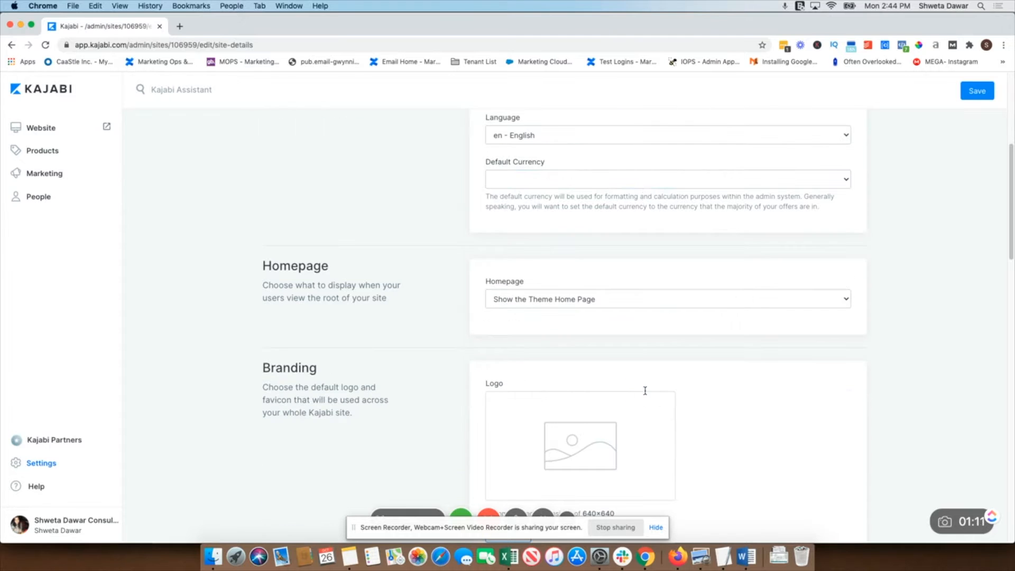
# Set the homepage to Show the Store
pyautogui.click(627, 306)
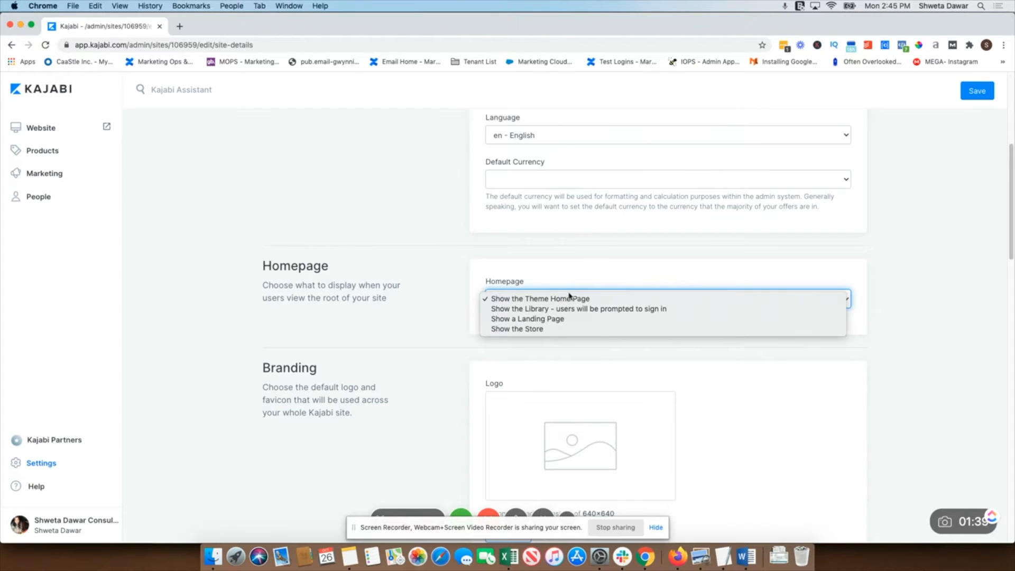
pyautogui.click(705, 351)
pyautogui.scroll(5, 689, 258)
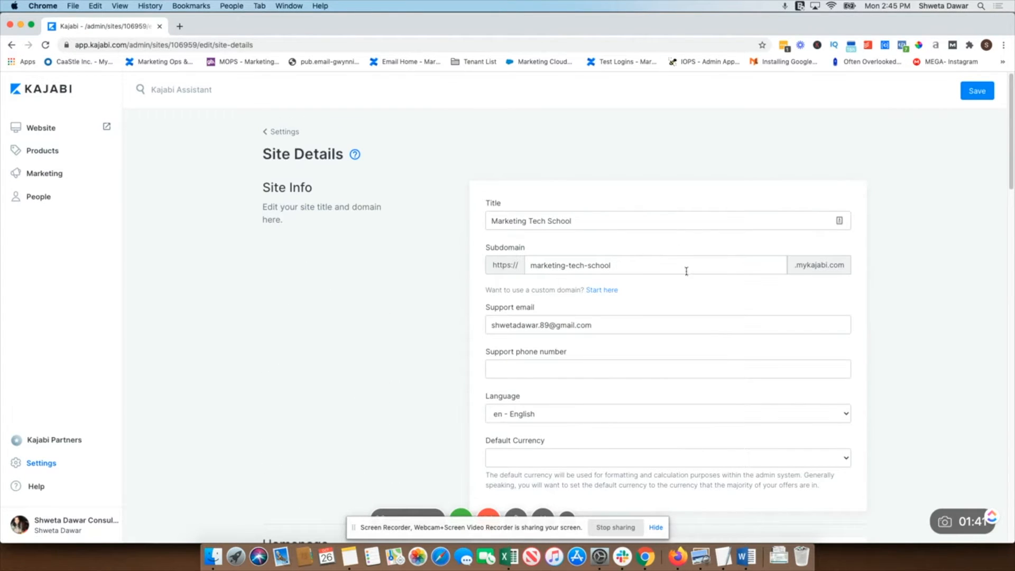
pyautogui.scroll(-5, 696, 271)
pyautogui.click(643, 294)
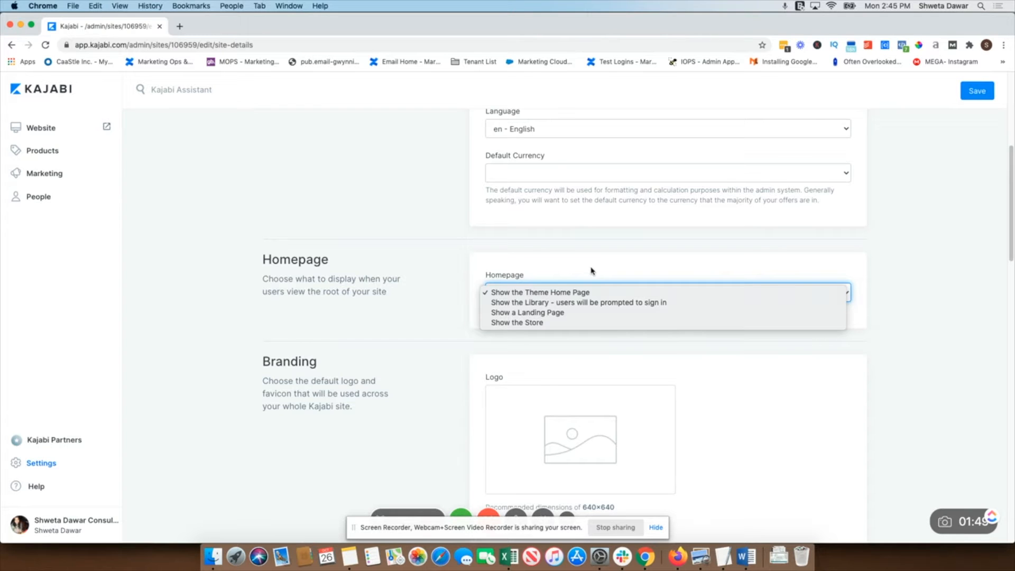
pyautogui.click(538, 322)
# Change the first colour in the palette's second row to a dark blue
pyautogui.scroll(-2, 564, 326)
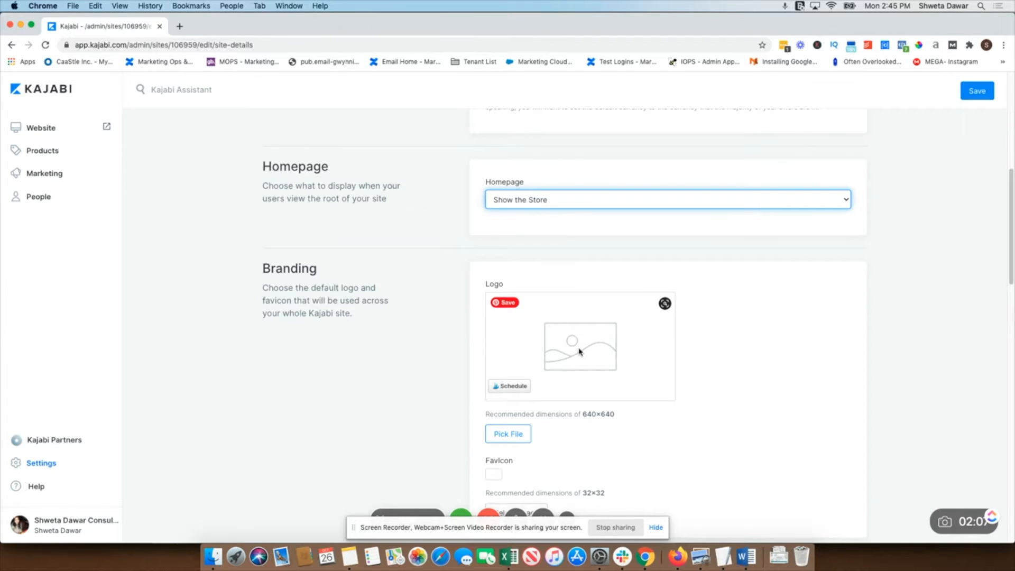
pyautogui.scroll(7, 582, 344)
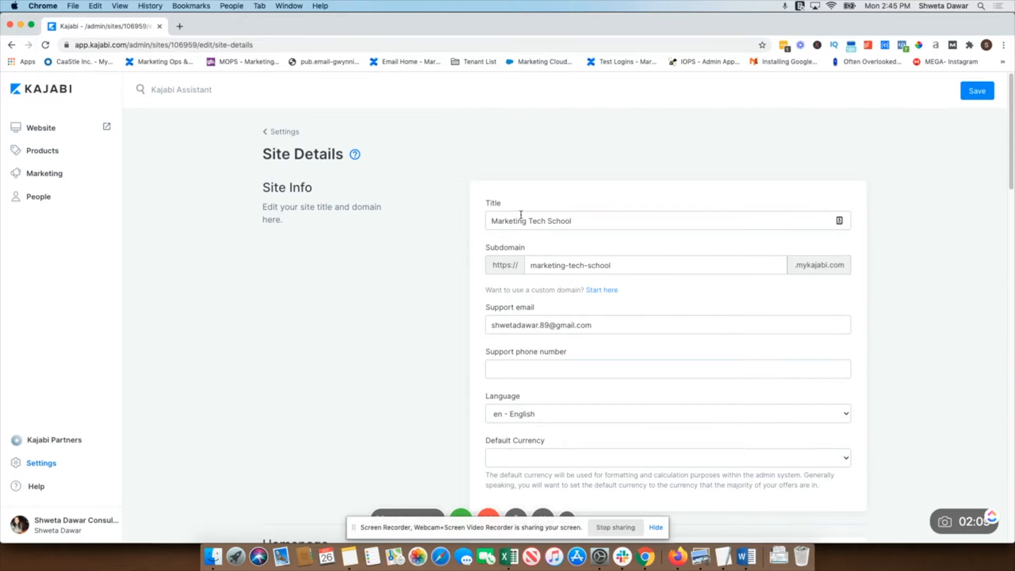
pyautogui.scroll(-8, 585, 271)
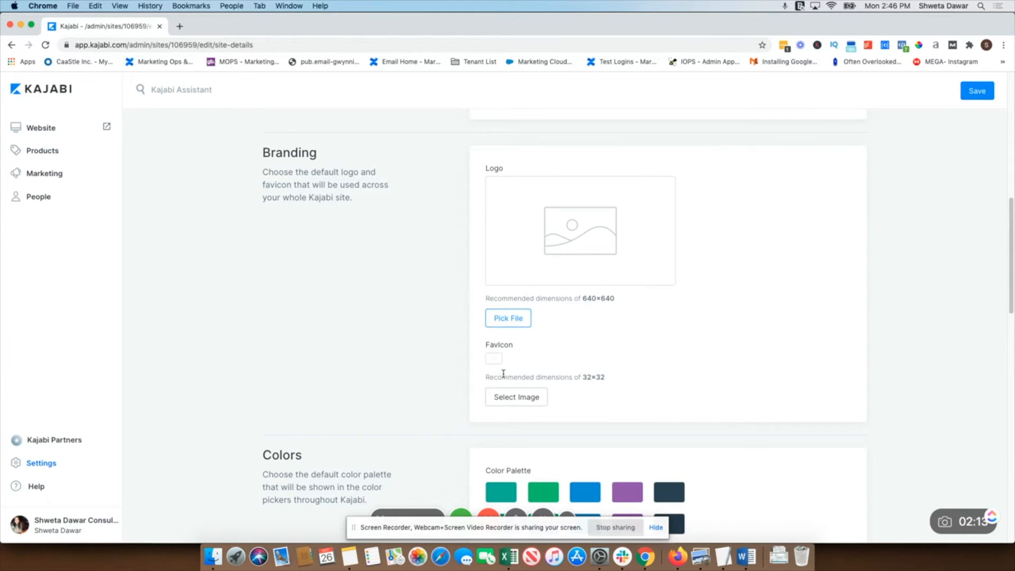
pyautogui.scroll(-1, 539, 355)
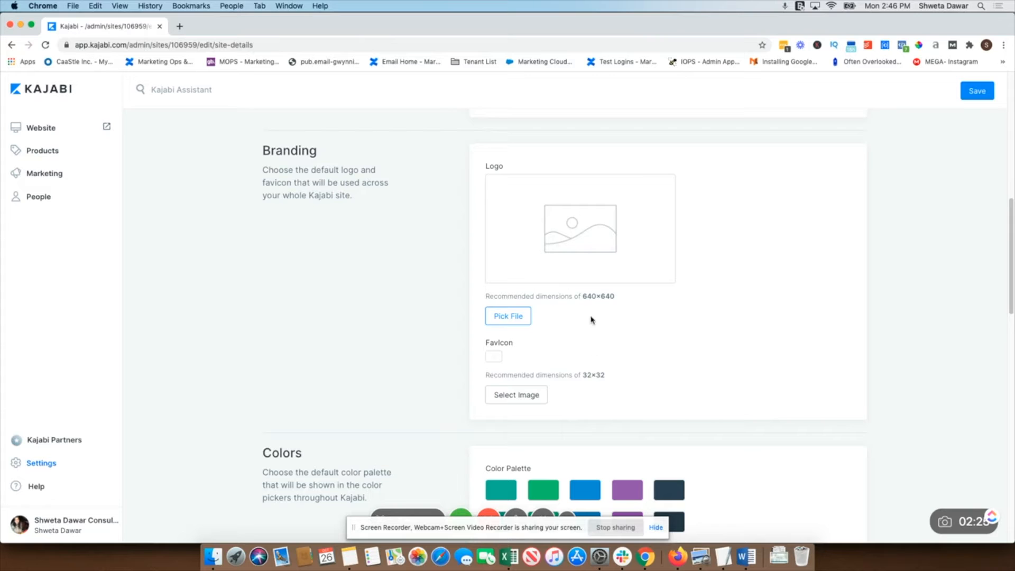
pyautogui.scroll(-3, 651, 384)
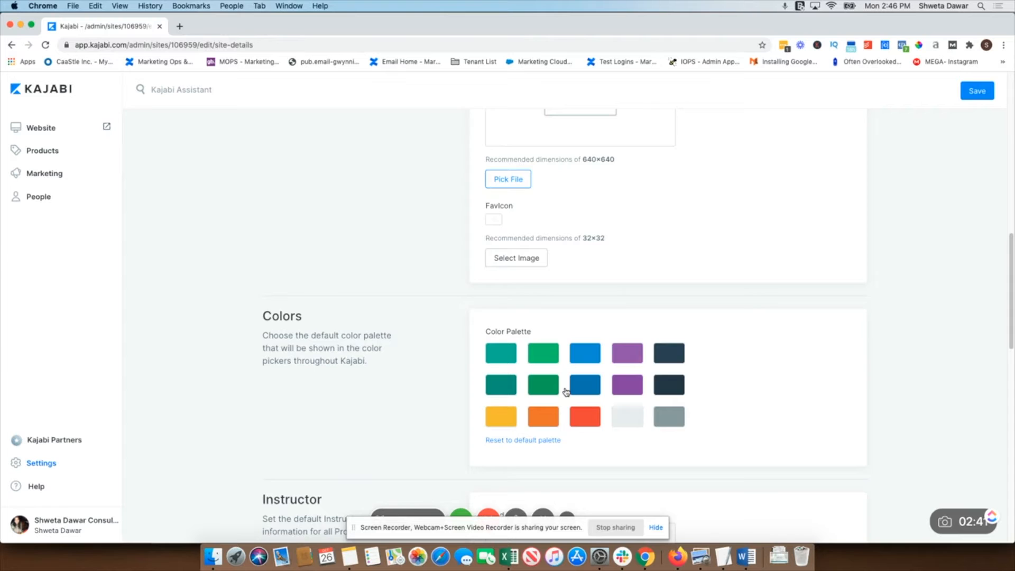
pyautogui.scroll(-3, 566, 392)
pyautogui.click(491, 233)
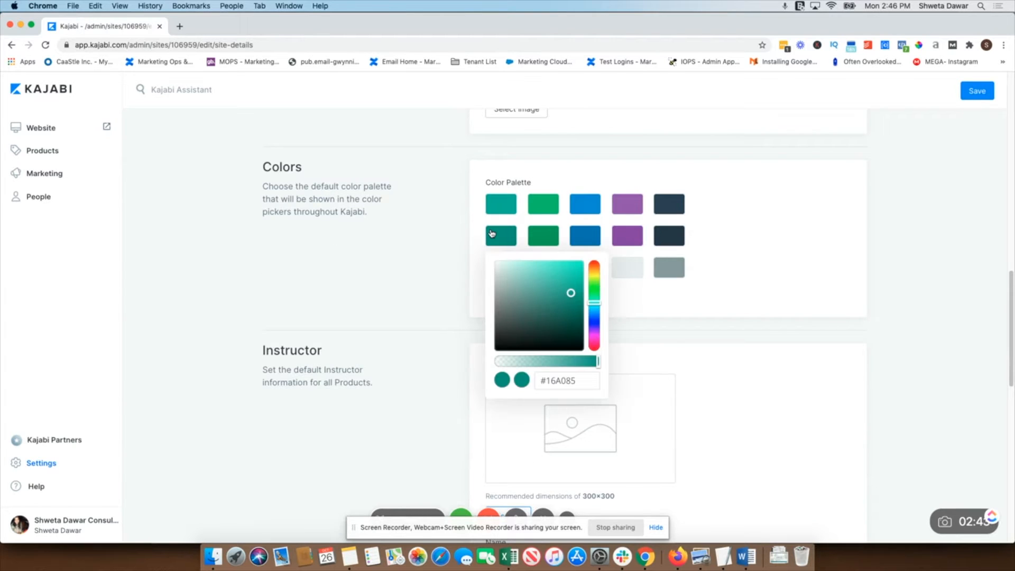
pyautogui.click(578, 382)
pyautogui.doubleClick(581, 382)
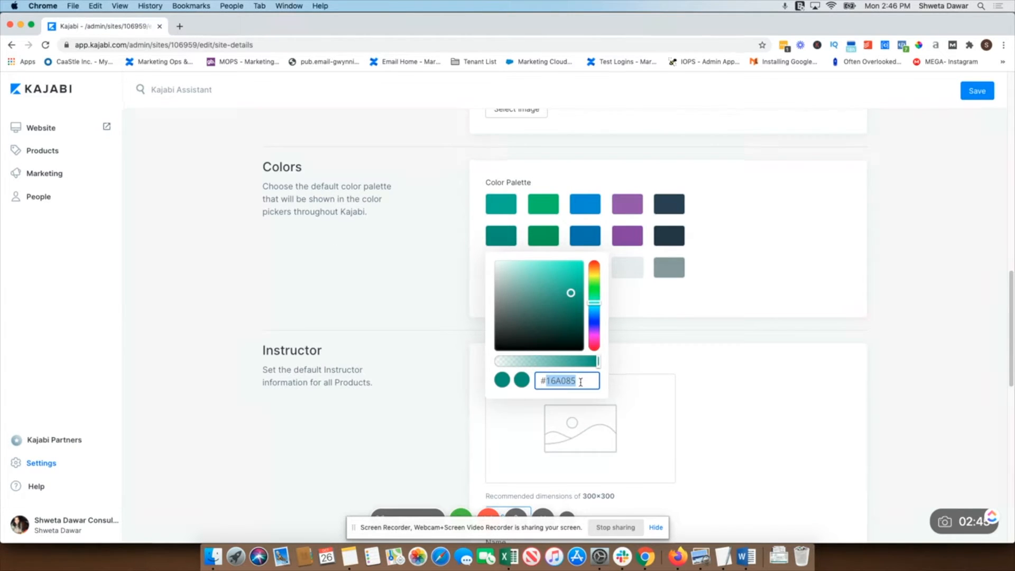
pyautogui.click(594, 325)
pyautogui.click(685, 336)
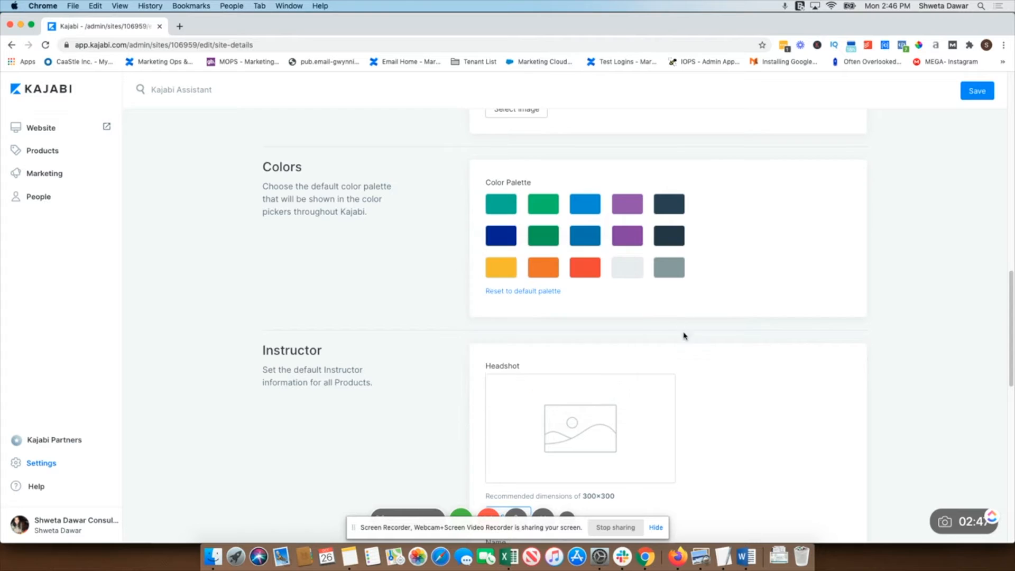
# Fill in the default instructor's name and set the instructor title to Course Host
pyautogui.scroll(-2, 687, 421)
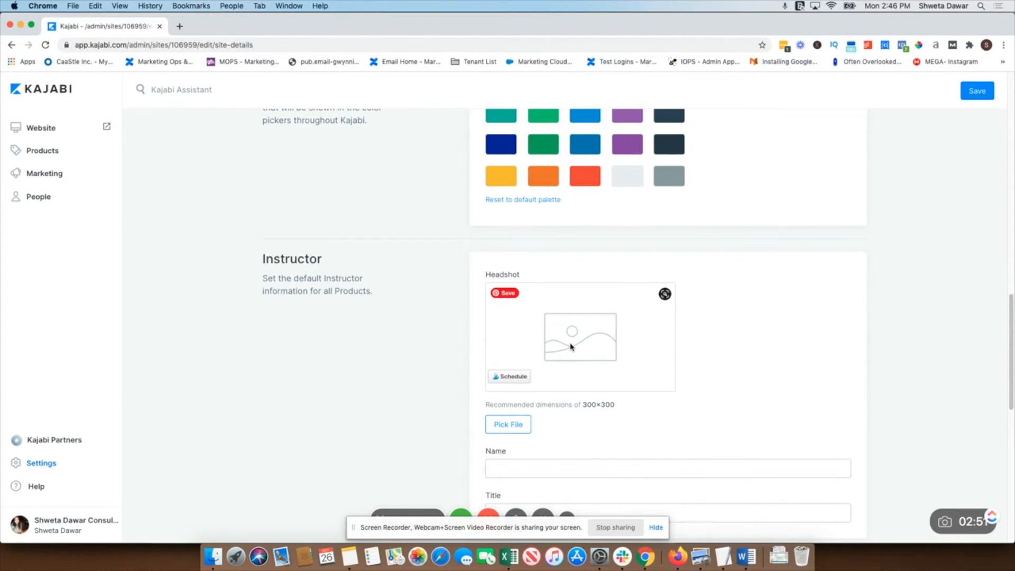
pyautogui.scroll(-2, 573, 349)
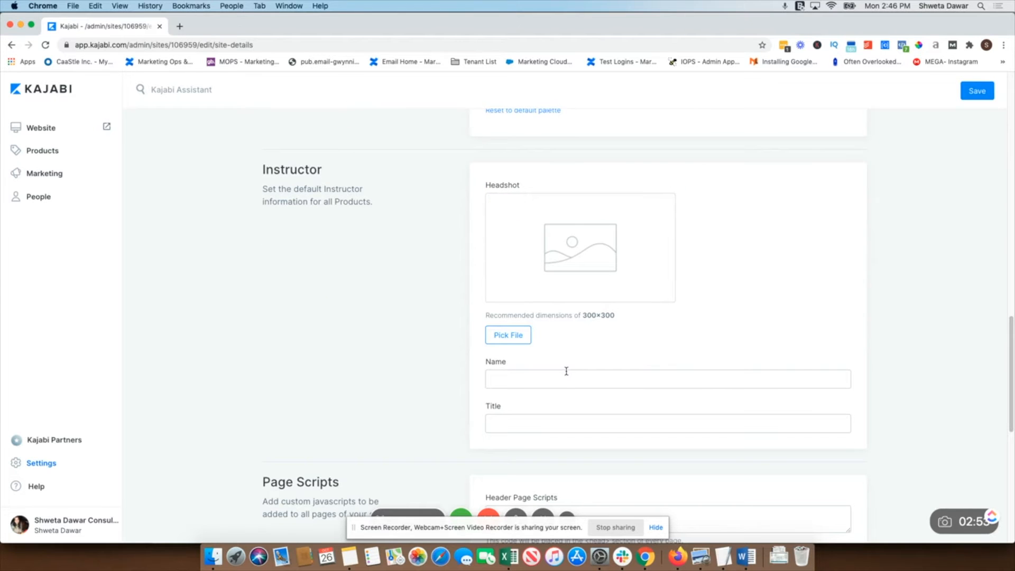
pyautogui.click(566, 377)
pyautogui.write('Shweta Dawar')
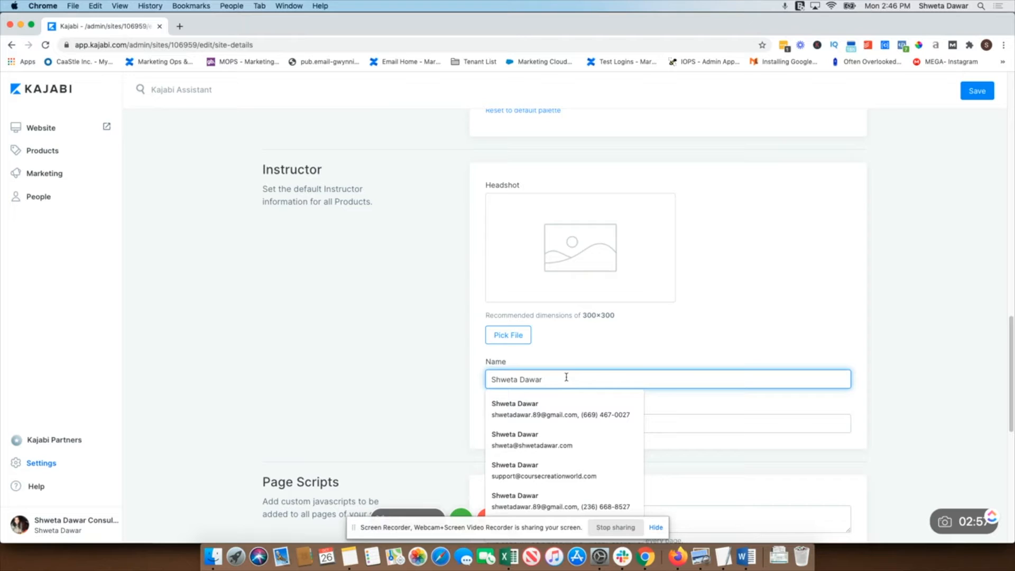
pyautogui.click(562, 419)
pyautogui.write('Course Host')
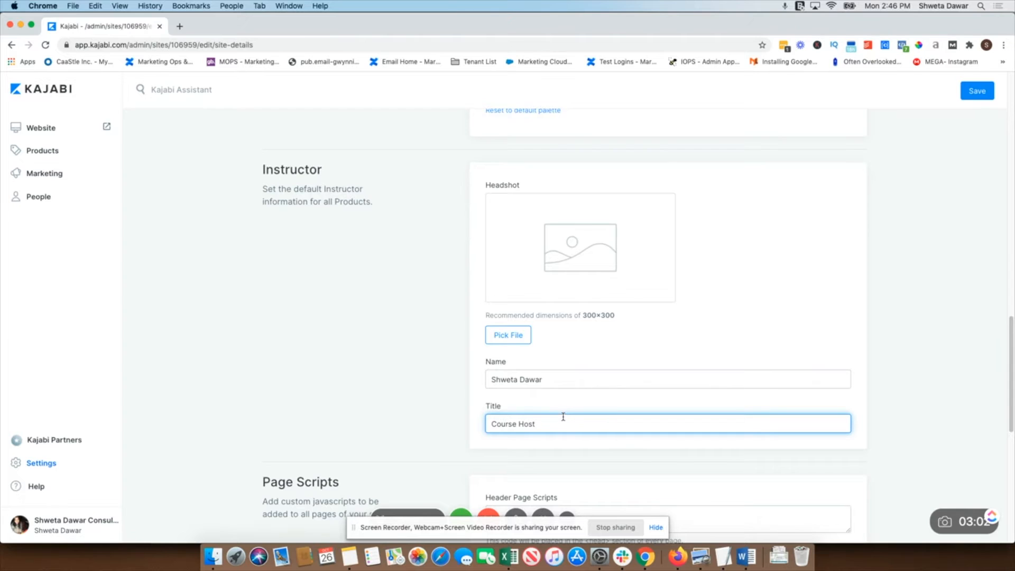
# Set the SEO page title to Marketing Tech School | Learn marketing skills
pyautogui.scroll(-6, 562, 415)
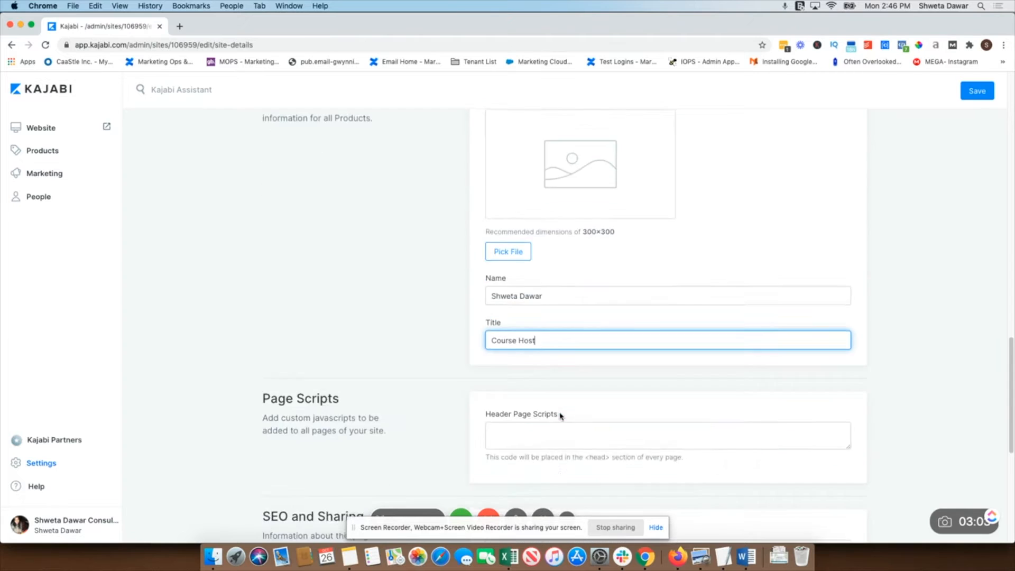
pyautogui.scroll(1, 526, 322)
pyautogui.click(514, 249)
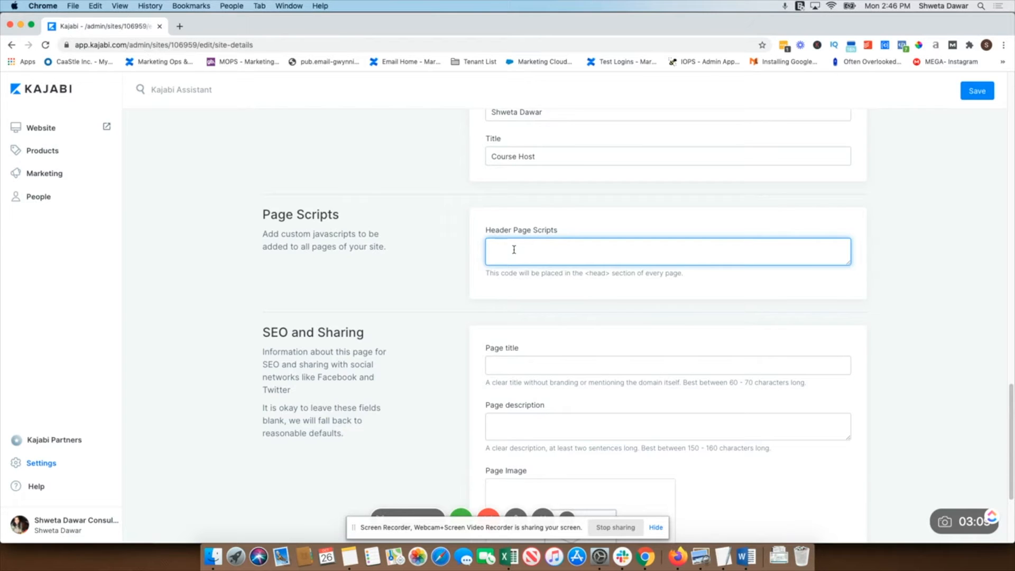
pyautogui.scroll(15, 380, 386)
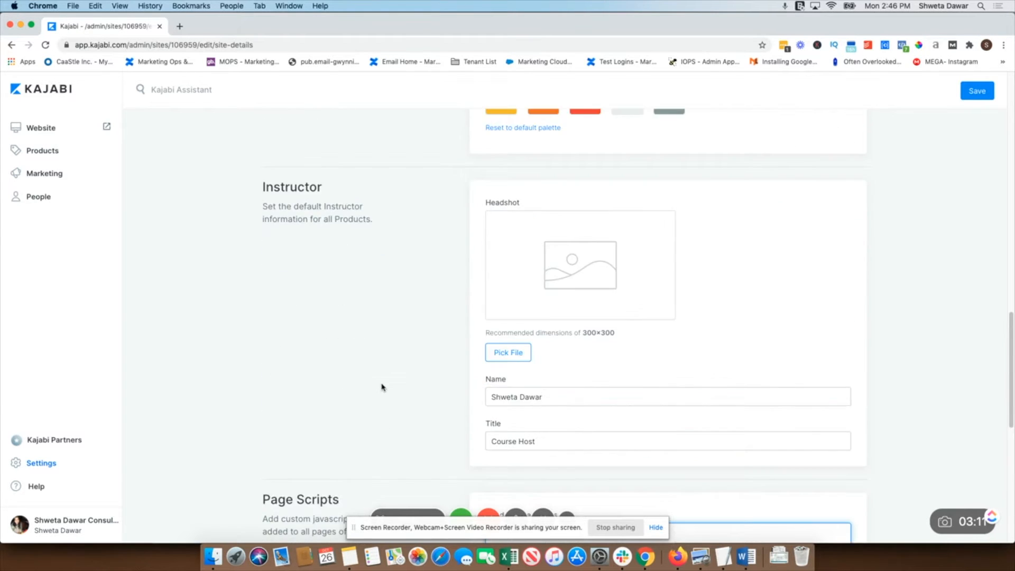
pyautogui.scroll(6, 383, 398)
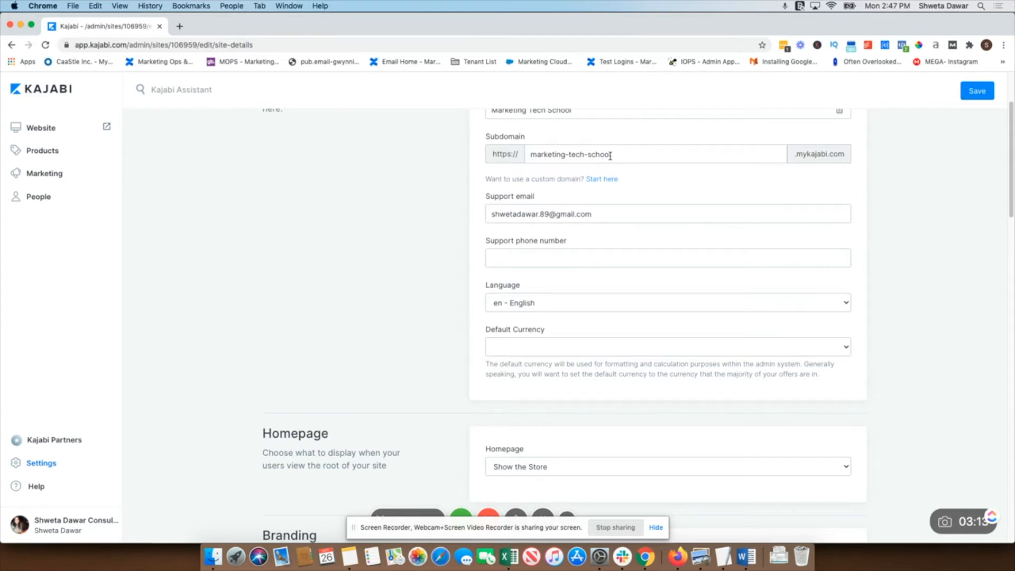
pyautogui.scroll(-20, 205, 251)
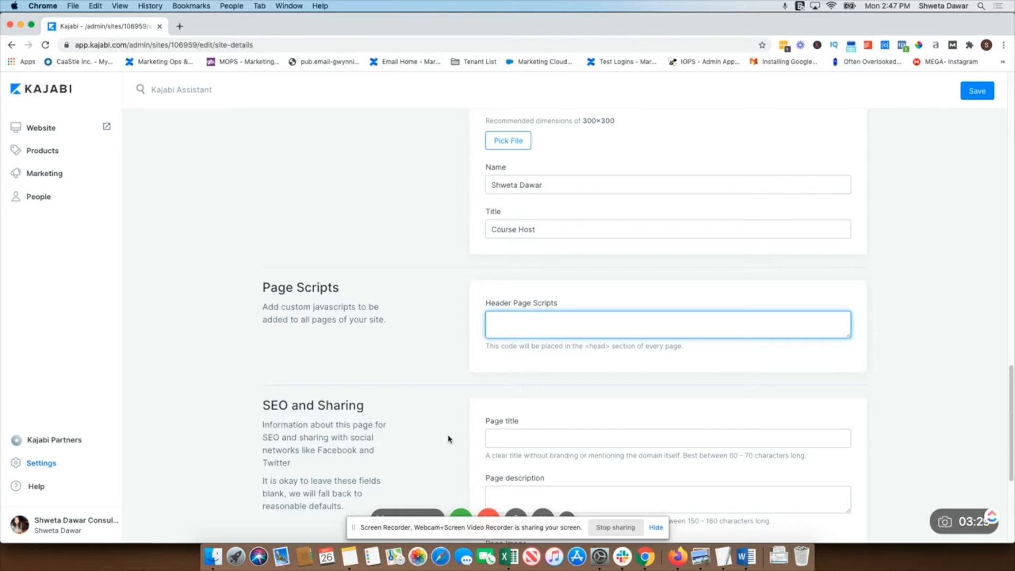
pyautogui.scroll(-5, 333, 394)
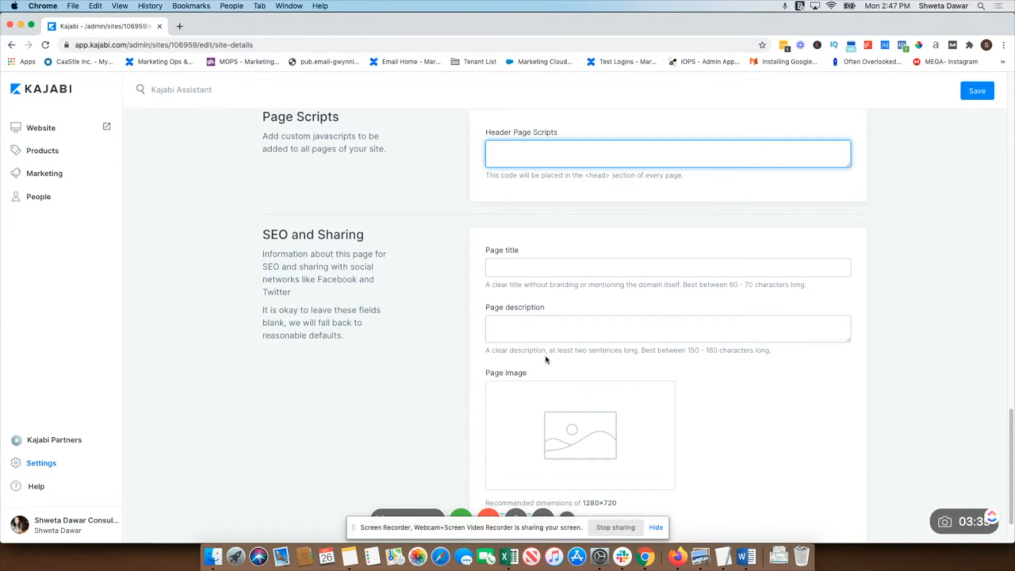
pyautogui.click(546, 274)
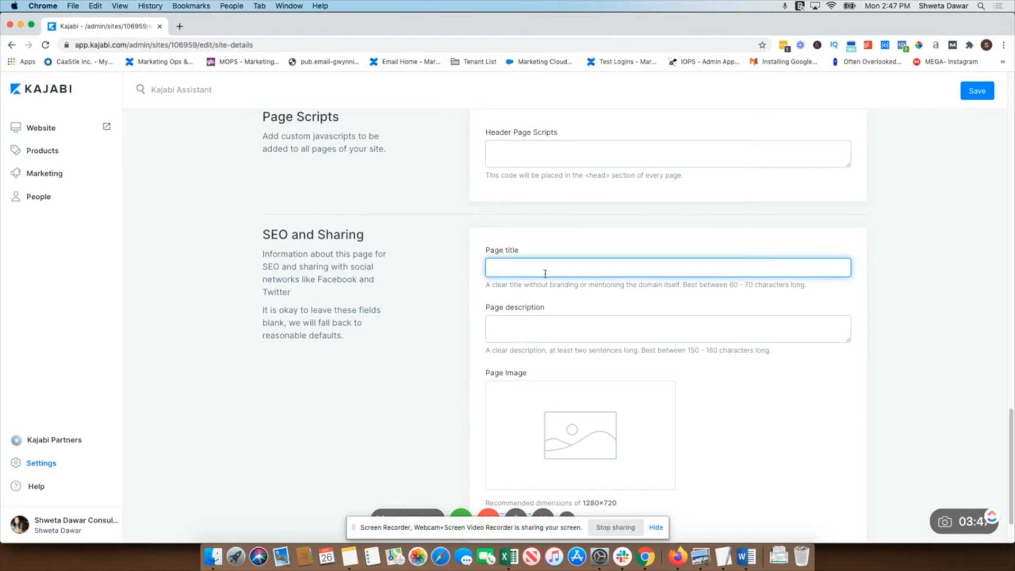
pyautogui.write('Marketing Tech School | Le')
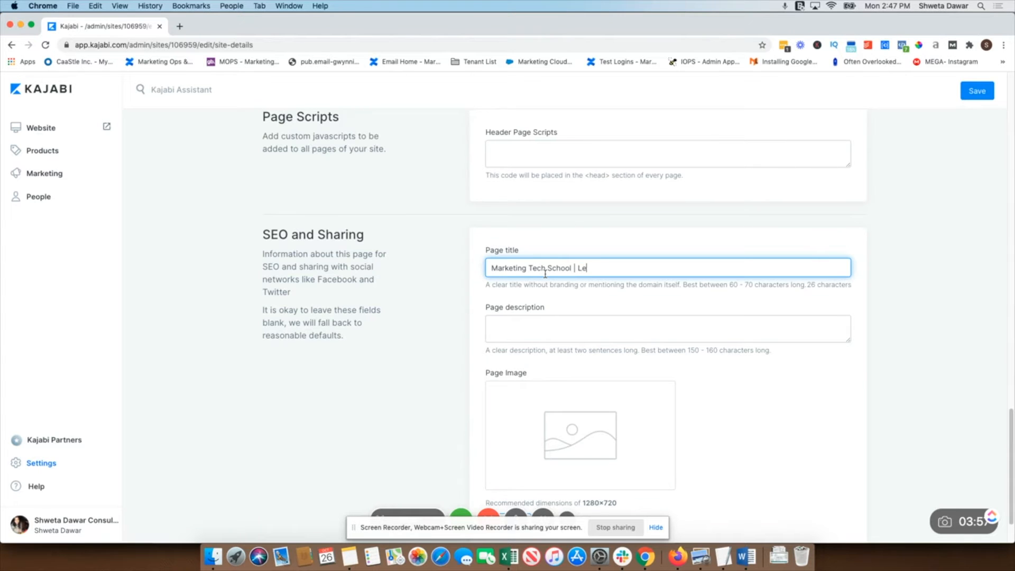
pyautogui.write('arn marketng')
pyautogui.press('BackSpace')
pyautogui.press('BackSpace')
pyautogui.write('ng skills')
# Set the SEO page description to Get a high paying job or project by learning marketing tech skills
pyautogui.click(522, 324)
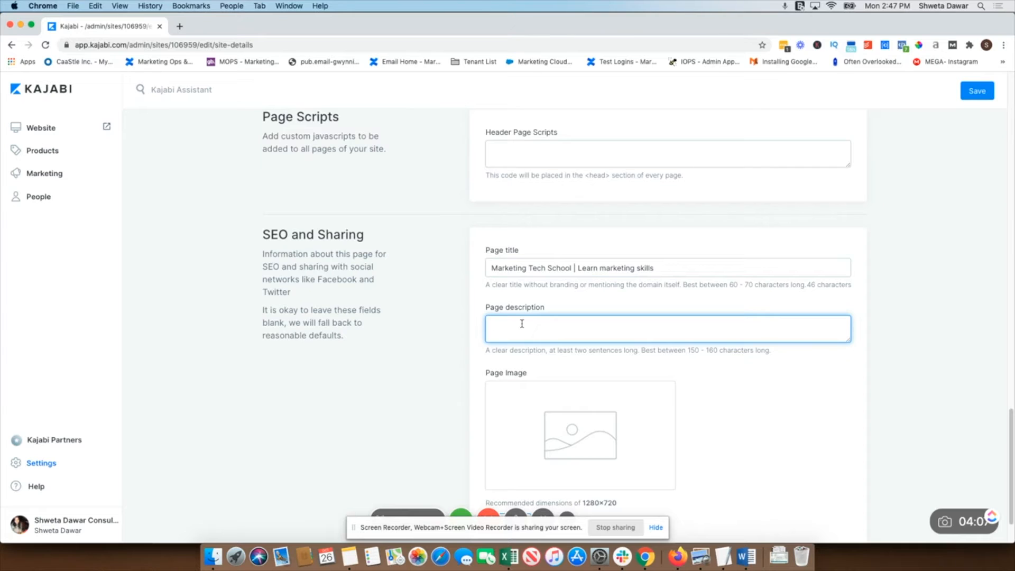
pyautogui.write('Increase your chang')
pyautogui.press('BackSpace')
pyautogui.press('BackSpace')
pyautogui.press('BackSpace')
pyautogui.press('BackSpace')
pyautogui.press('BackSpace')
pyautogui.press('BackSpace')
pyautogui.press('BackSpace')
pyautogui.press('BackSpace')
pyautogui.press('BackSpace')
pyautogui.press('BackSpace')
pyautogui.press('BackSpace')
pyautogui.press('BackSpace')
pyautogui.press('BackSpace')
pyautogui.press('BackSpace')
pyautogui.press('BackSpace')
pyautogui.press('BackSpace')
pyautogui.press('BackSpace')
pyautogui.press('BackSpace')
pyautogui.press('BackSpace')
pyautogui.press('BackSpace')
pyautogui.write('Get a high paying job or ')
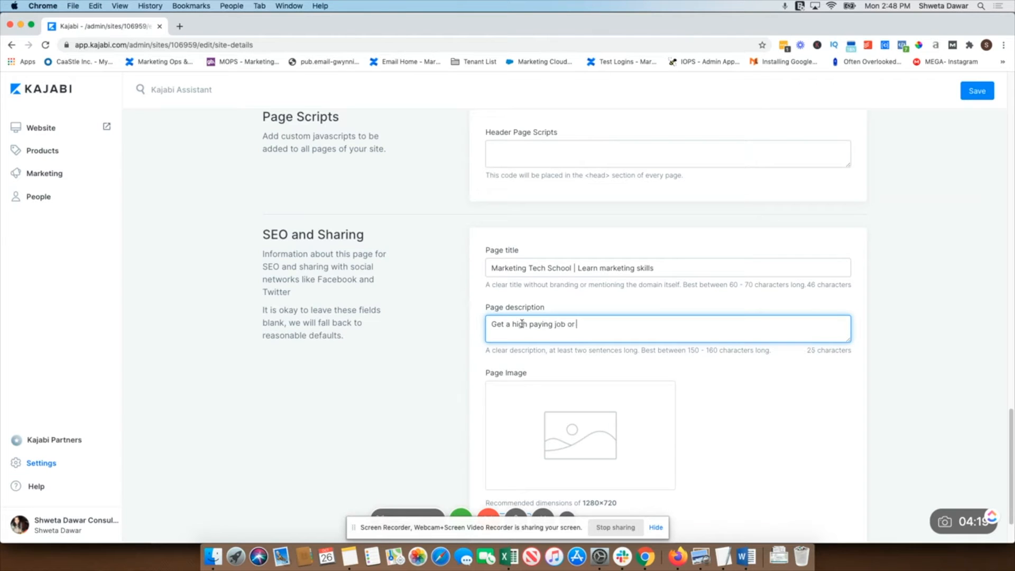
pyautogui.write('project by learning market')
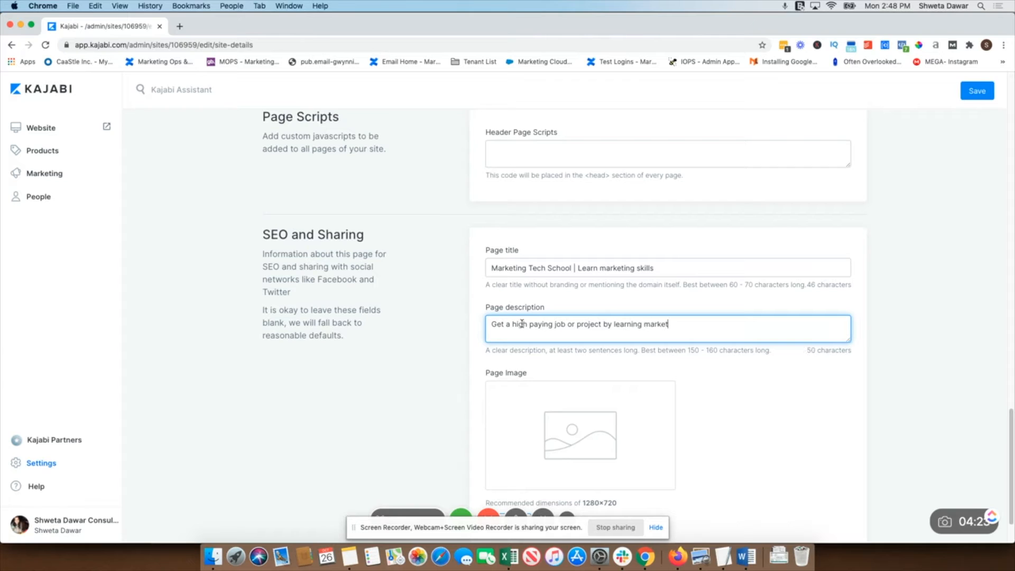
pyautogui.write('ing tech skills')
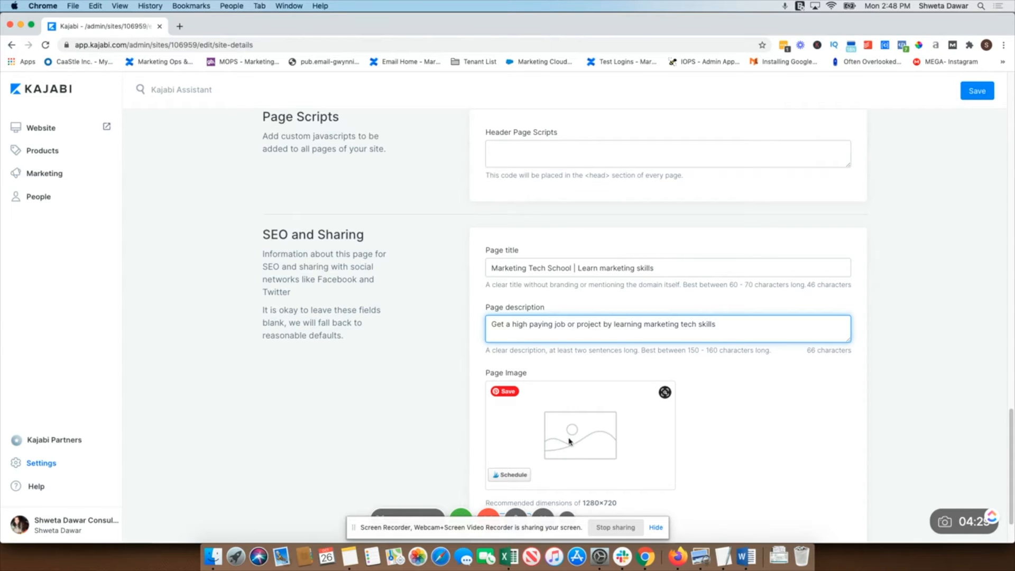
pyautogui.scroll(-1, 573, 437)
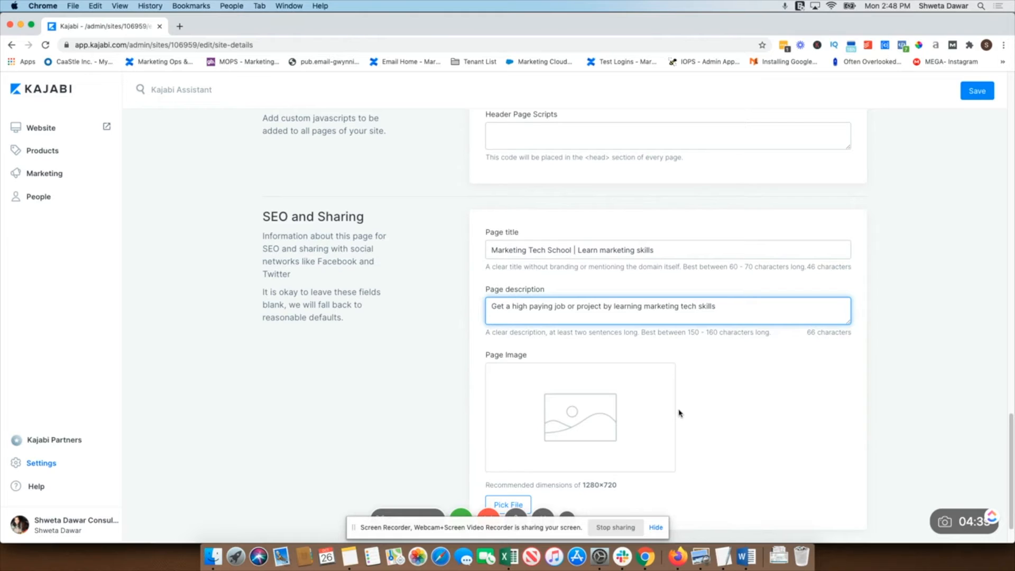
# Save the site details
pyautogui.scroll(-2, 680, 413)
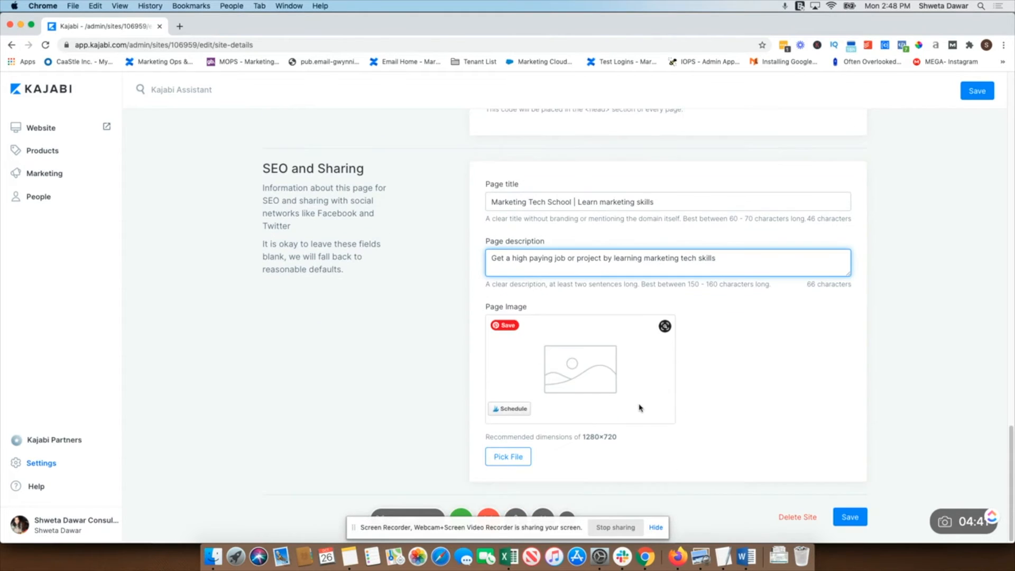
pyautogui.click(850, 517)
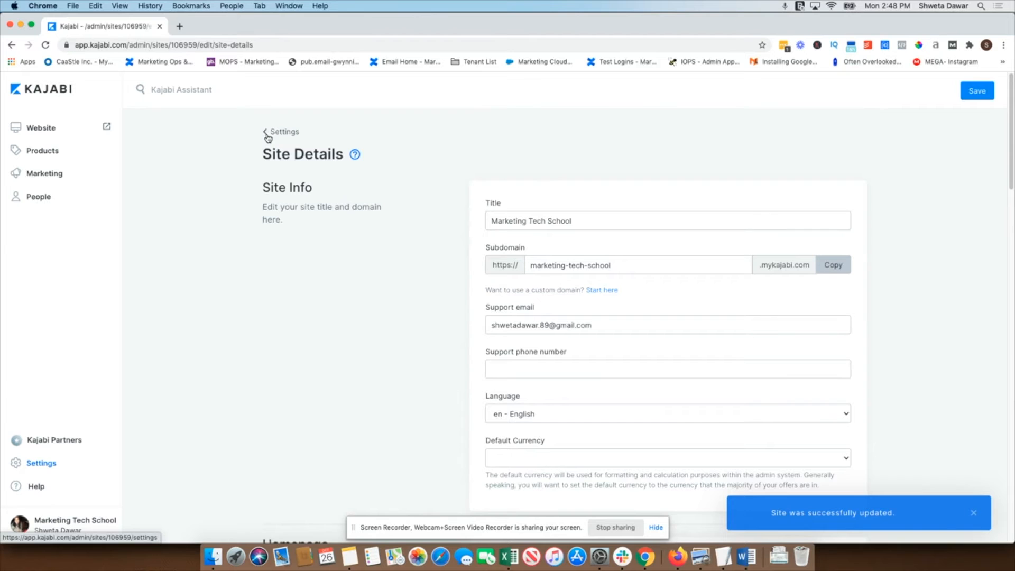
# Open Marketing Settings from the site settings and save the marketing contact address
pyautogui.click(267, 133)
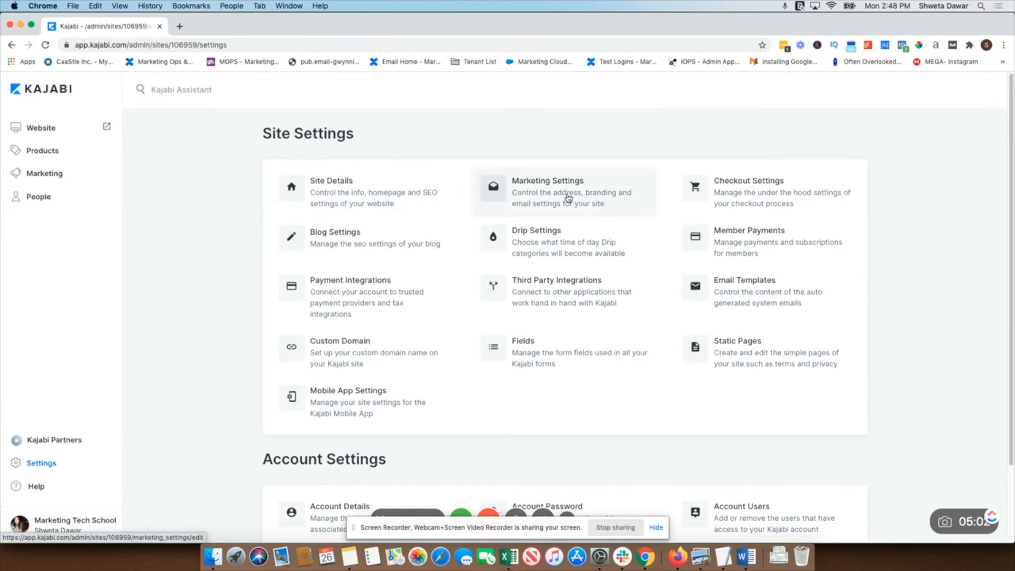
pyautogui.click(540, 202)
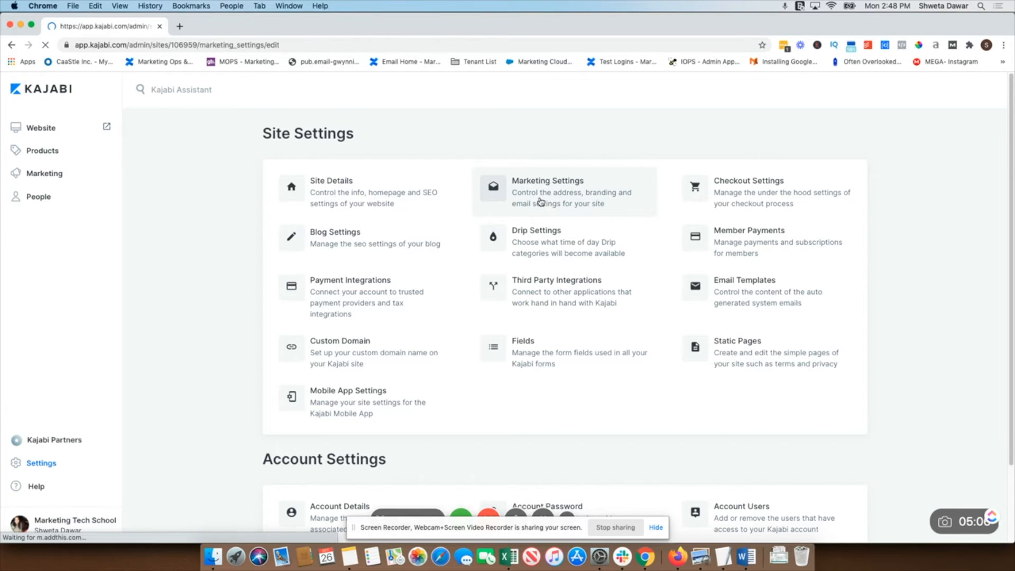
pyautogui.click(504, 214)
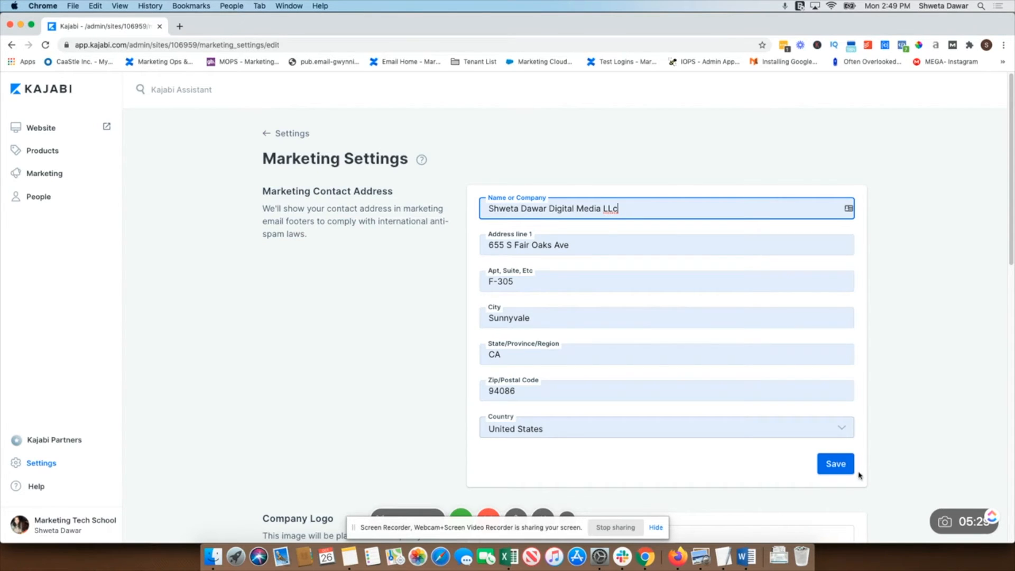
pyautogui.click(831, 468)
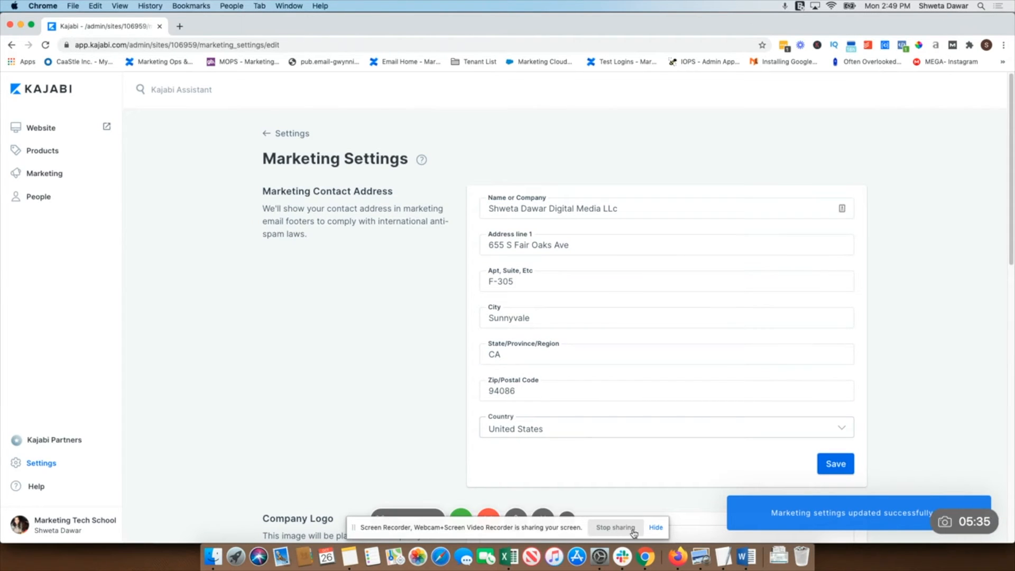
# Clear the reply-to email address in the email settings and fill in a saved e-mail address
pyautogui.click(656, 527)
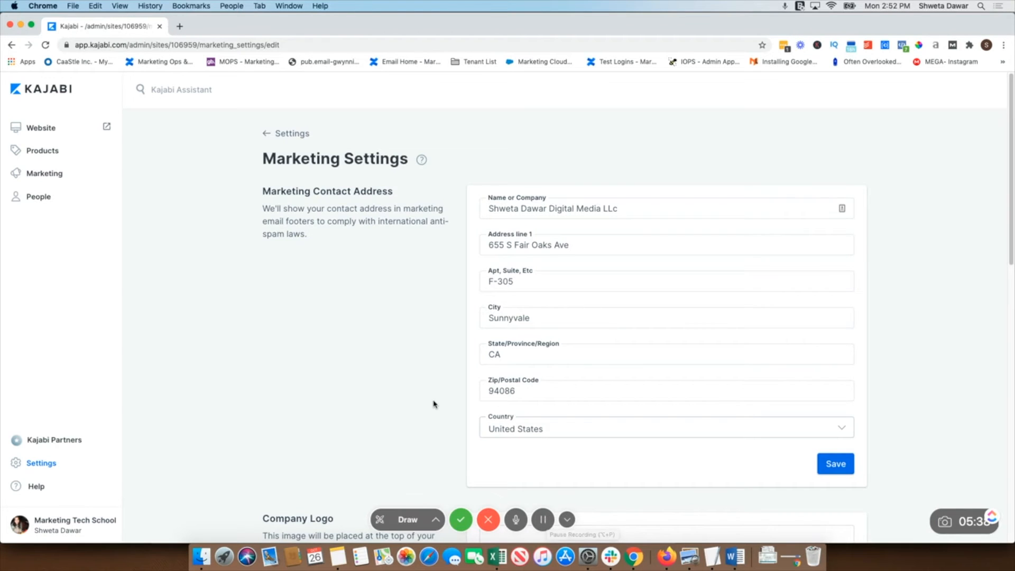
pyautogui.scroll(-5, 434, 404)
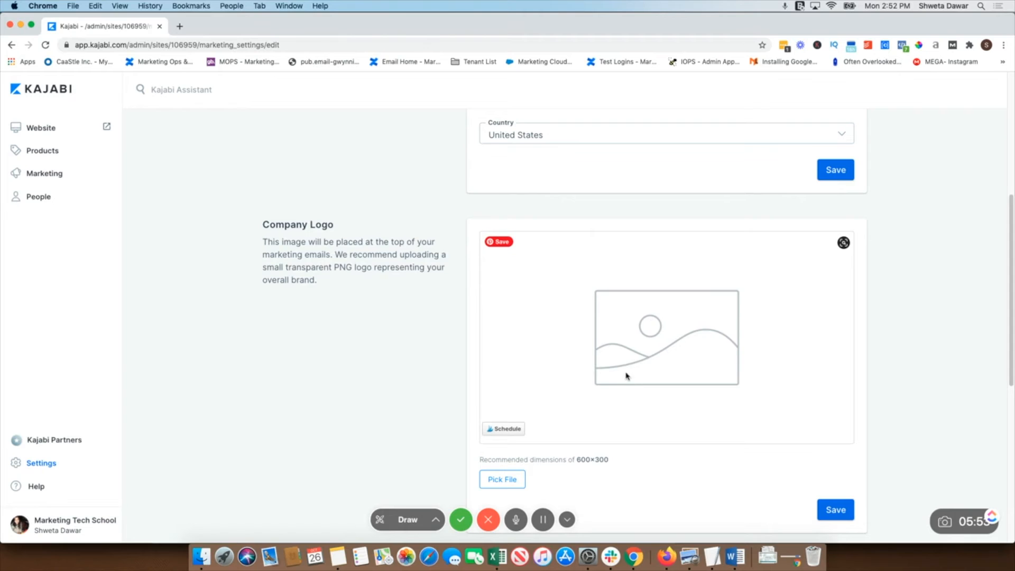
pyautogui.scroll(-3, 626, 376)
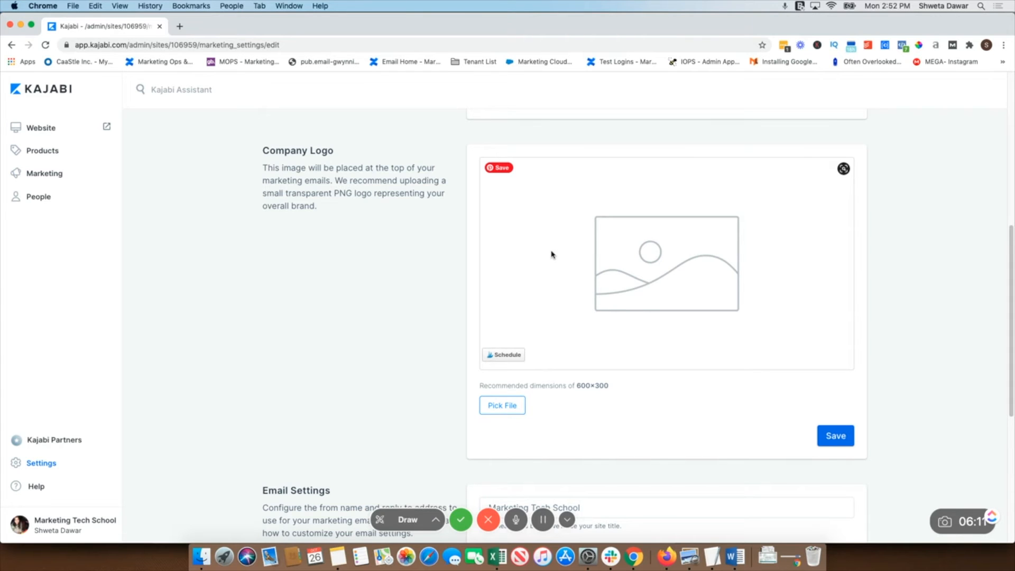
pyautogui.scroll(-3, 507, 304)
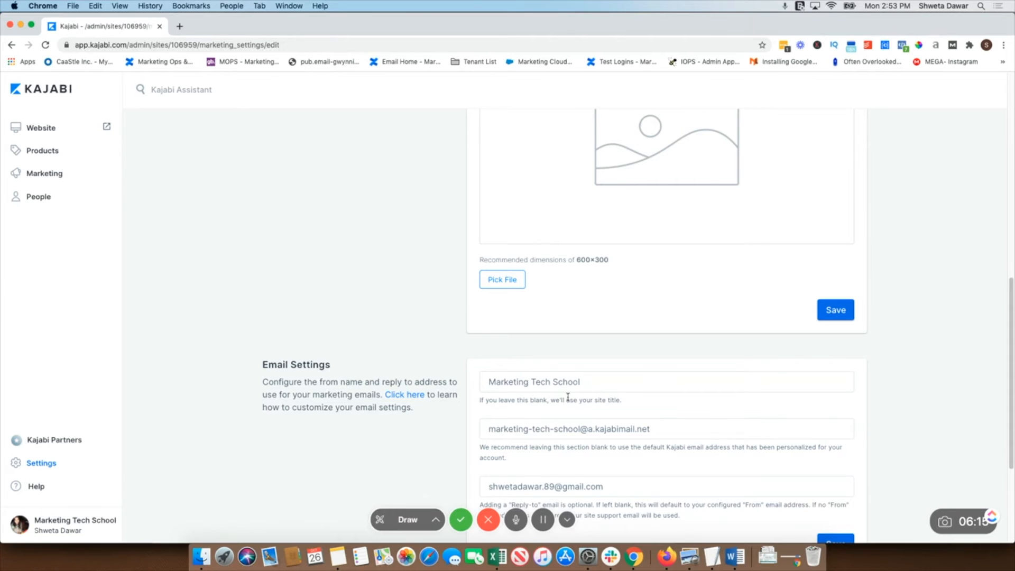
pyautogui.scroll(-2, 568, 397)
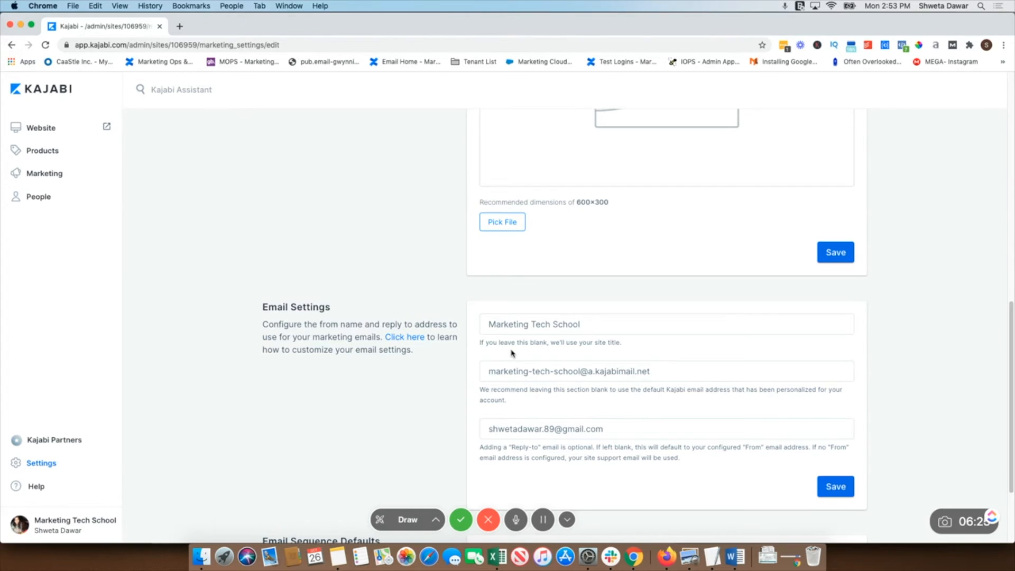
pyautogui.scroll(-1, 507, 365)
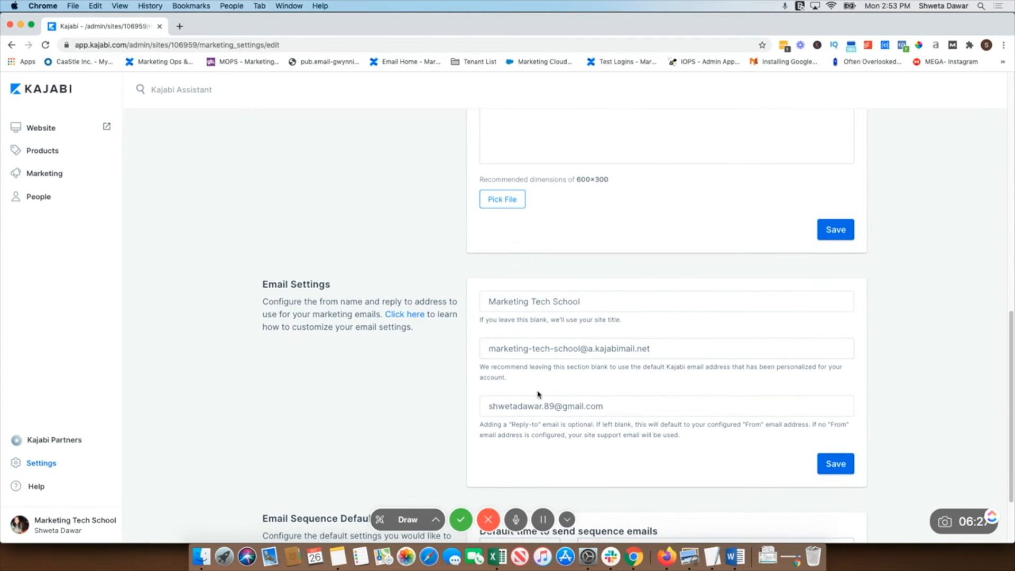
pyautogui.click(542, 408)
pyautogui.press('super+a')
pyautogui.press('BackSpace')
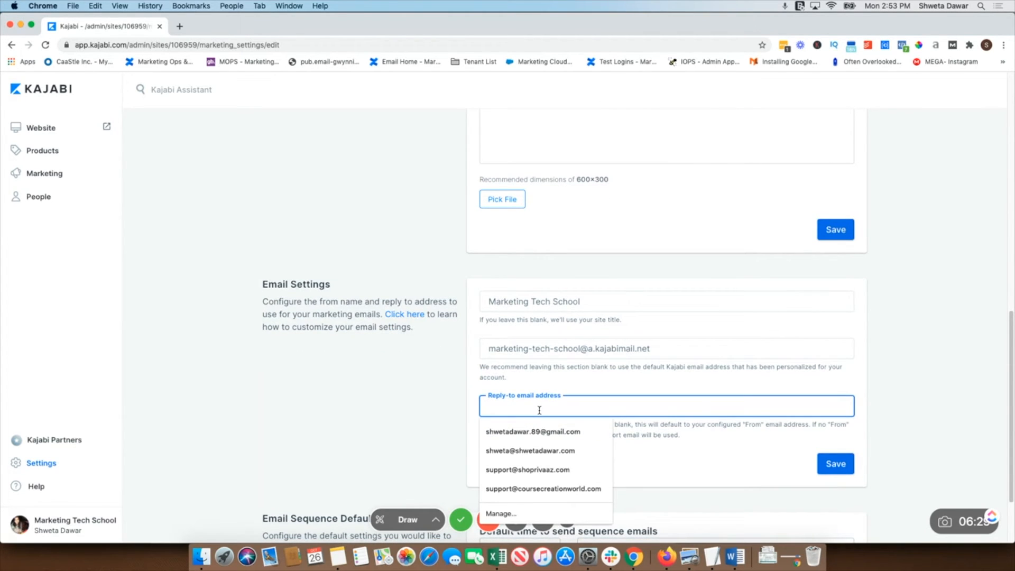
pyautogui.click(538, 450)
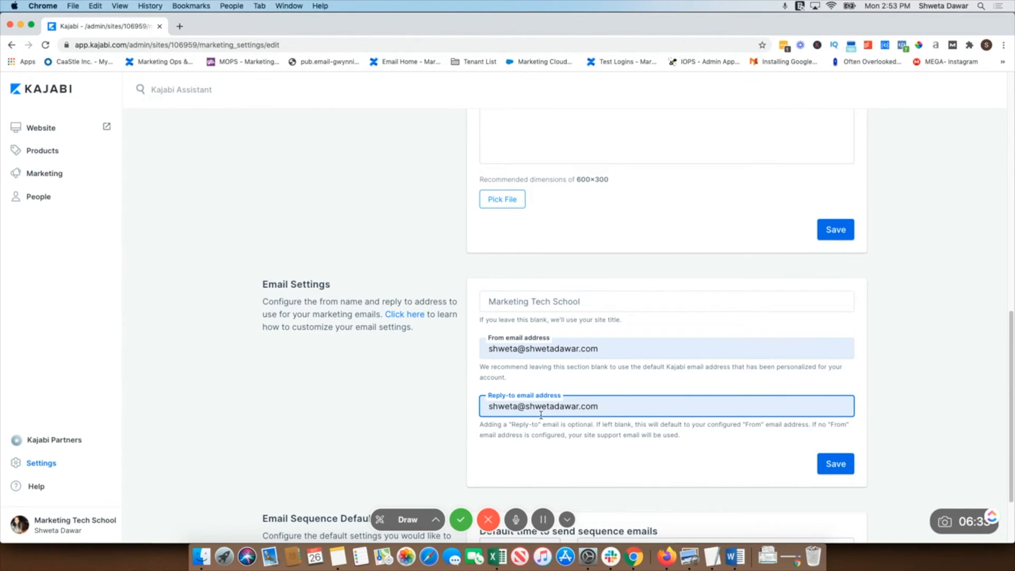
pyautogui.tripleClick(510, 352)
pyautogui.tripleClick(637, 352)
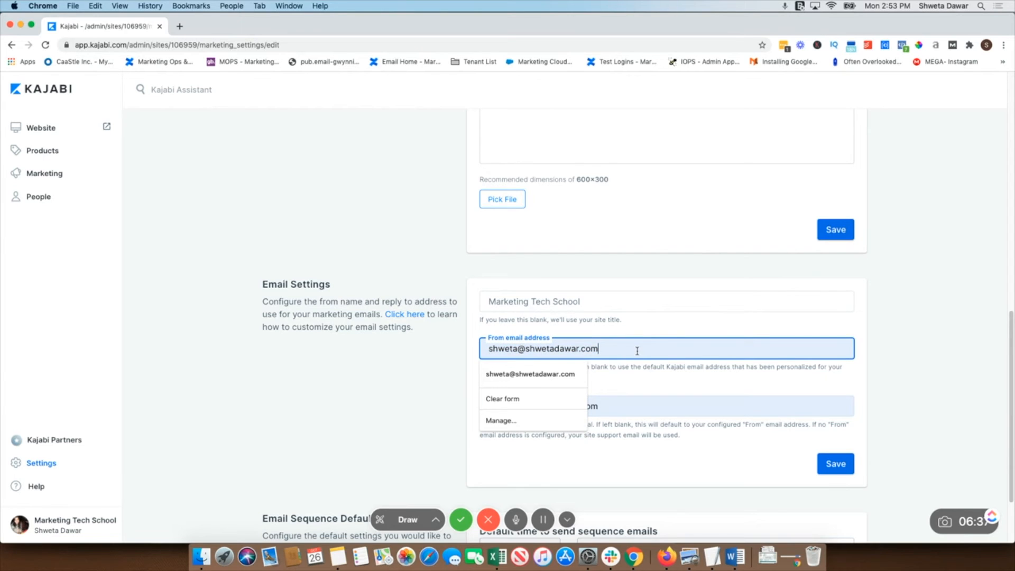
pyautogui.click(638, 350)
pyautogui.click(622, 333)
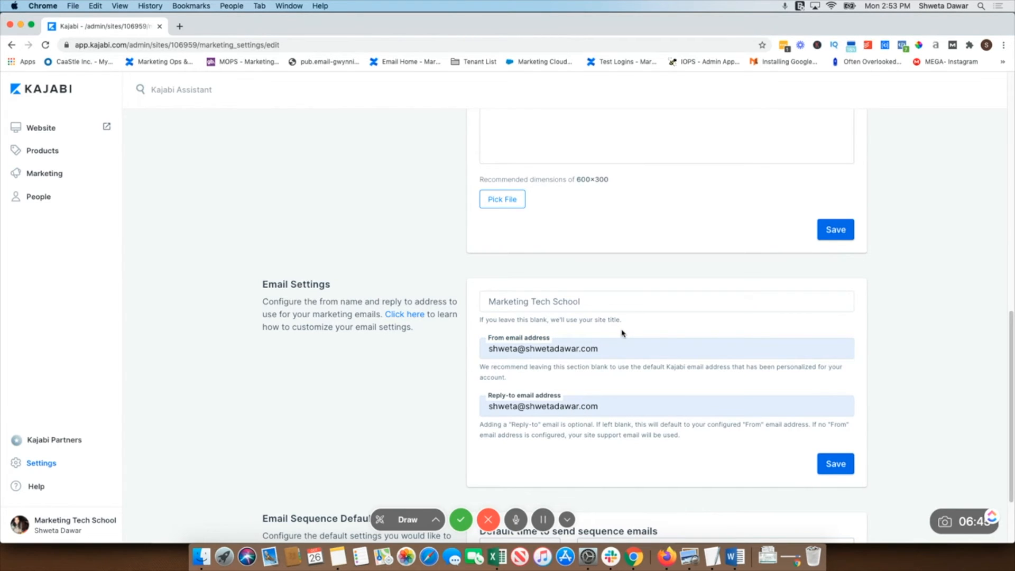
pyautogui.click(614, 347)
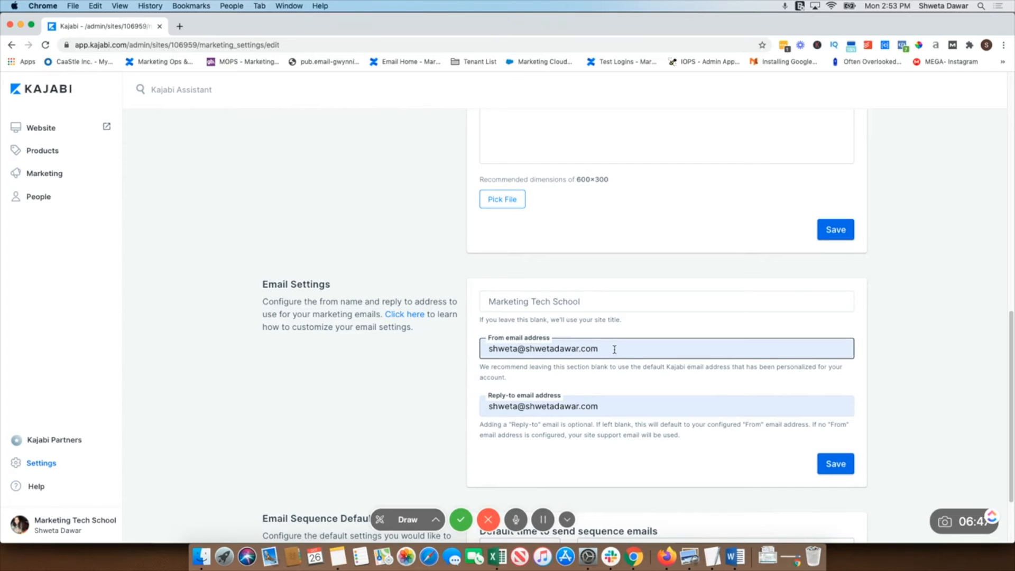
pyautogui.tripleClick(614, 347)
pyautogui.click(614, 347)
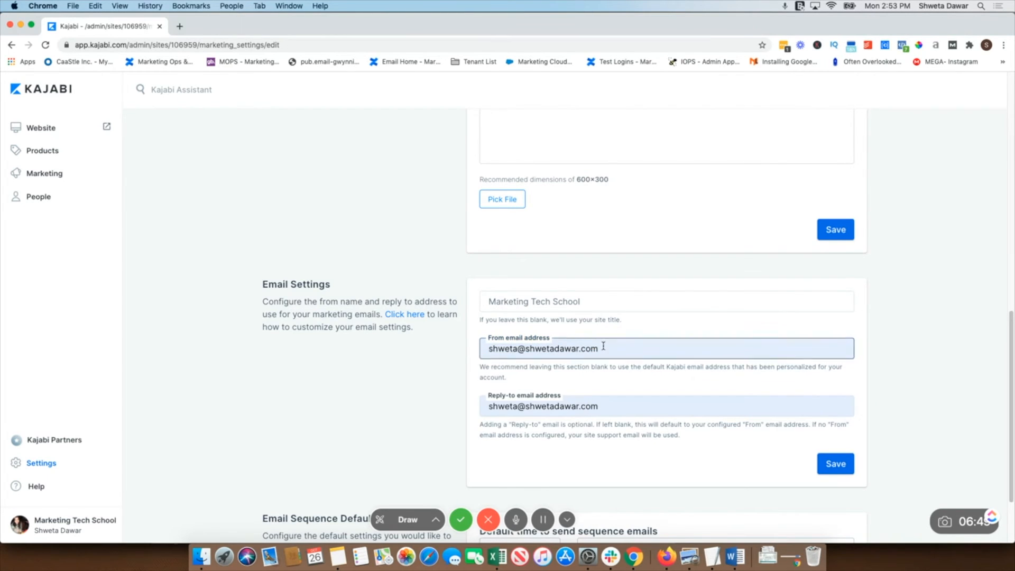
pyautogui.tripleClick(603, 347)
pyautogui.click(595, 334)
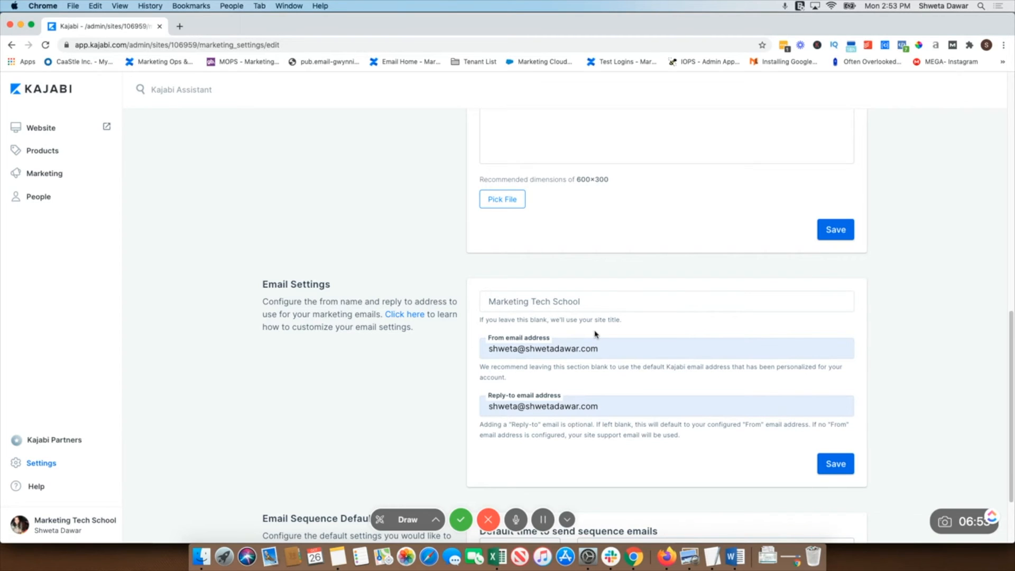
# Edit the from email address so its domain becomes marketingtechschool.com
pyautogui.click(578, 348)
pyautogui.click(579, 348)
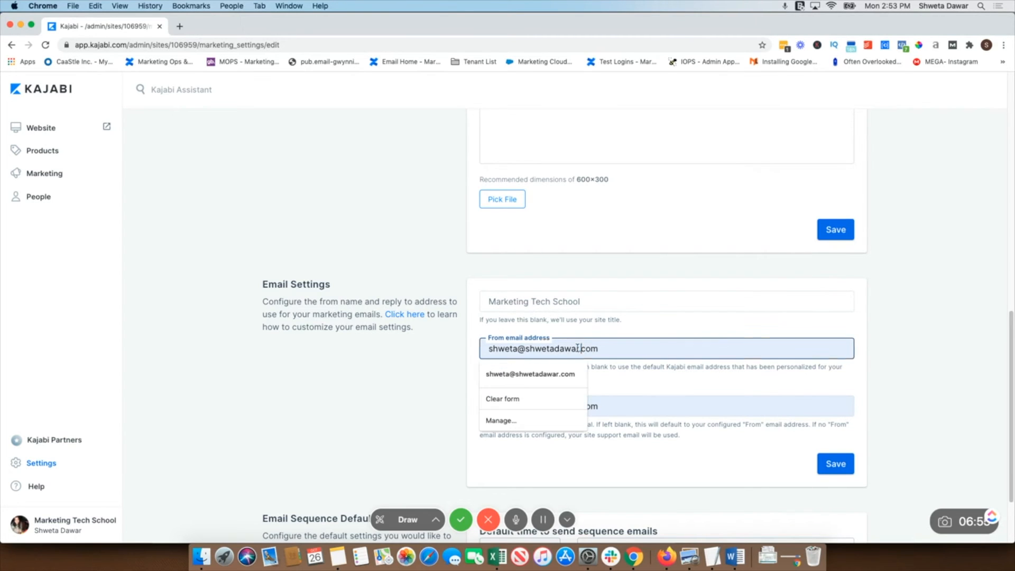
pyautogui.moveTo(579, 348); pyautogui.dragTo(528, 348)
pyautogui.write('arketingd')
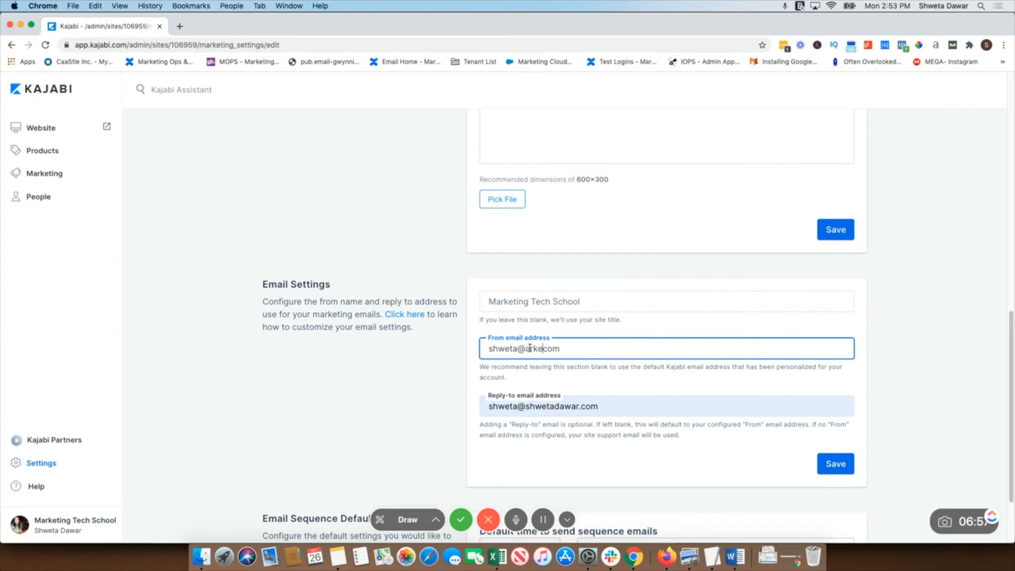
pyautogui.press('BackSpace')
pyautogui.press('BackSpace')
pyautogui.press('BackSpace')
pyautogui.press('BackSpace')
pyautogui.press('BackSpace')
pyautogui.press('BackSpace')
pyautogui.press('BackSpace')
pyautogui.press('BackSpace')
pyautogui.press('BackSpace')
pyautogui.write('marketingtechschool')
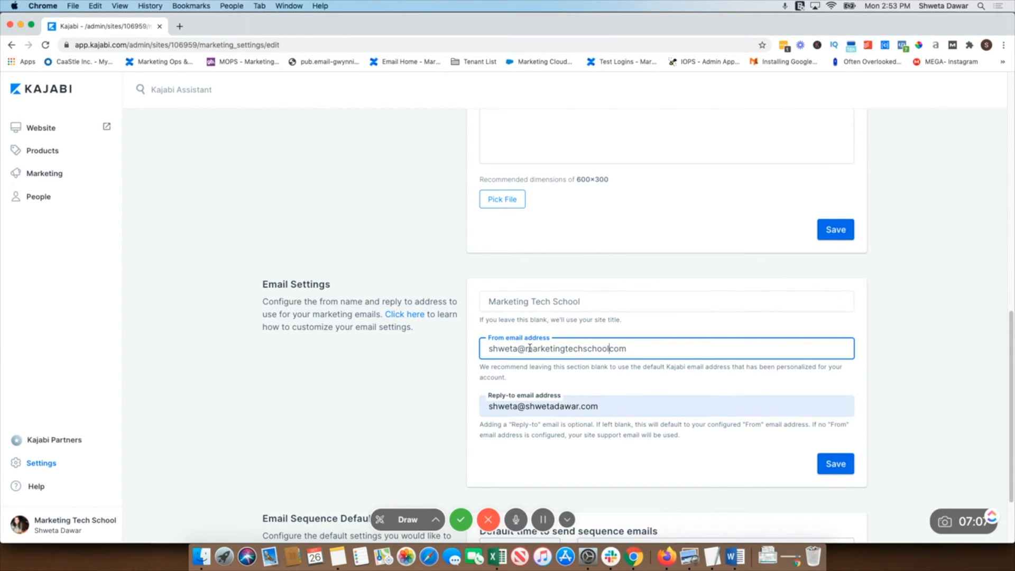
pyautogui.write('.')
# Save the email settings with the new from address and the reply-to address
pyautogui.tripleClick(589, 349)
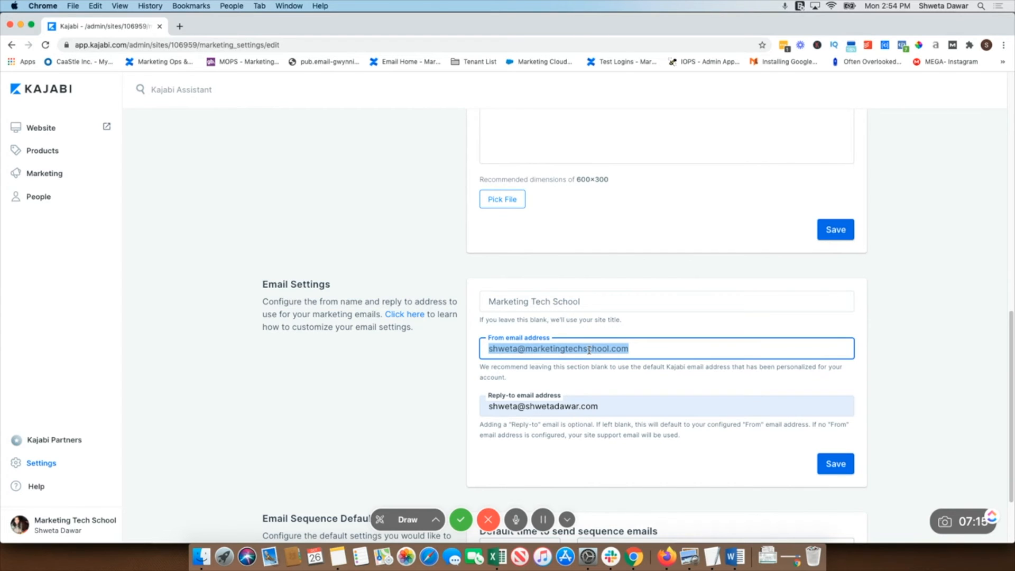
pyautogui.tripleClick(627, 407)
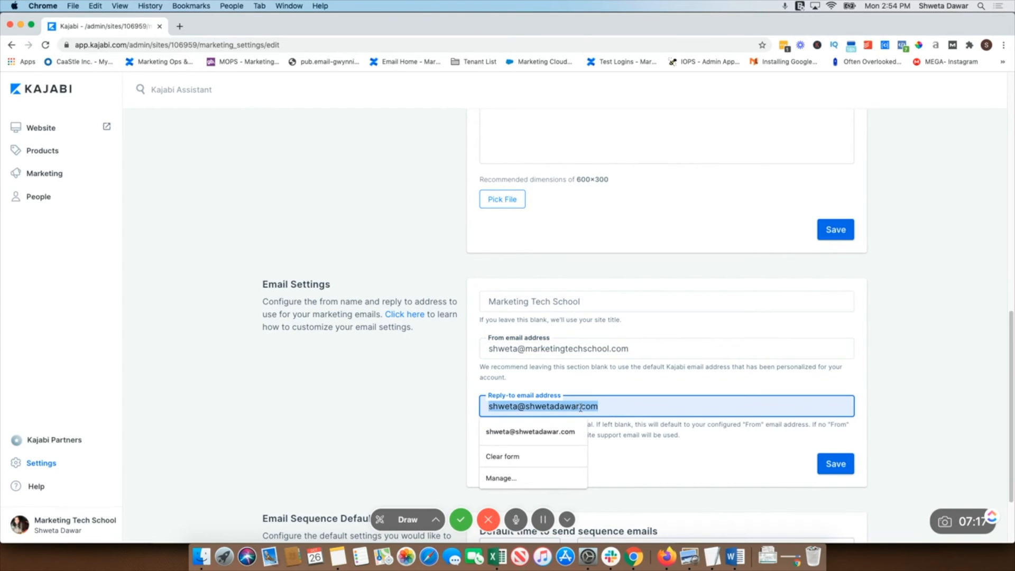
pyautogui.click(492, 390)
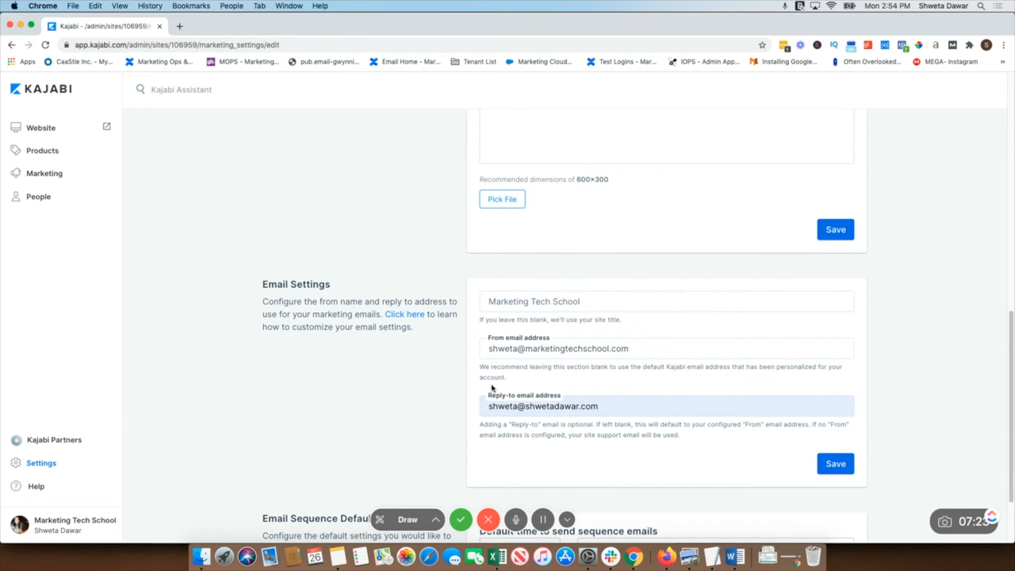
pyautogui.doubleClick(586, 407)
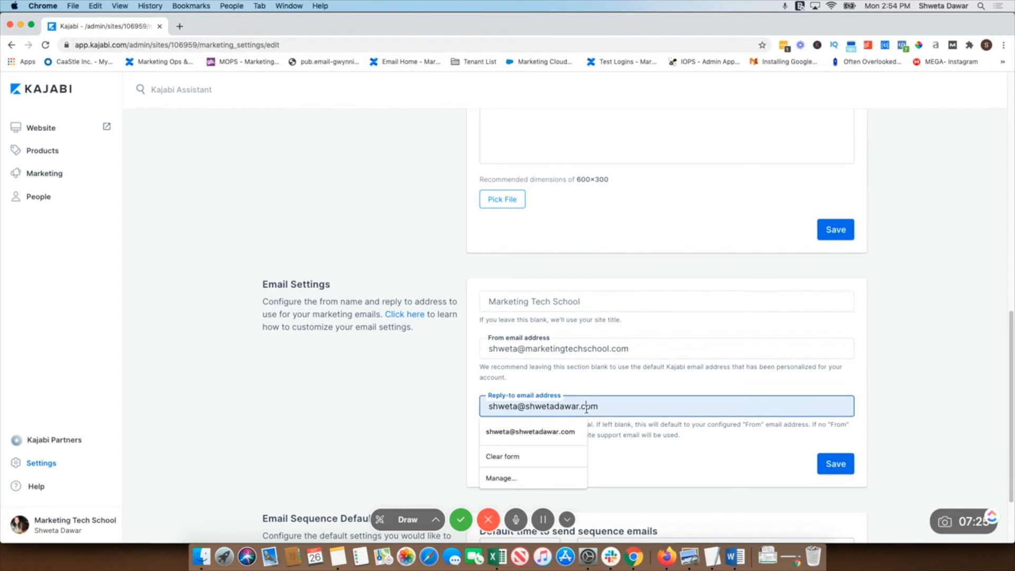
pyautogui.click(642, 454)
pyautogui.click(834, 465)
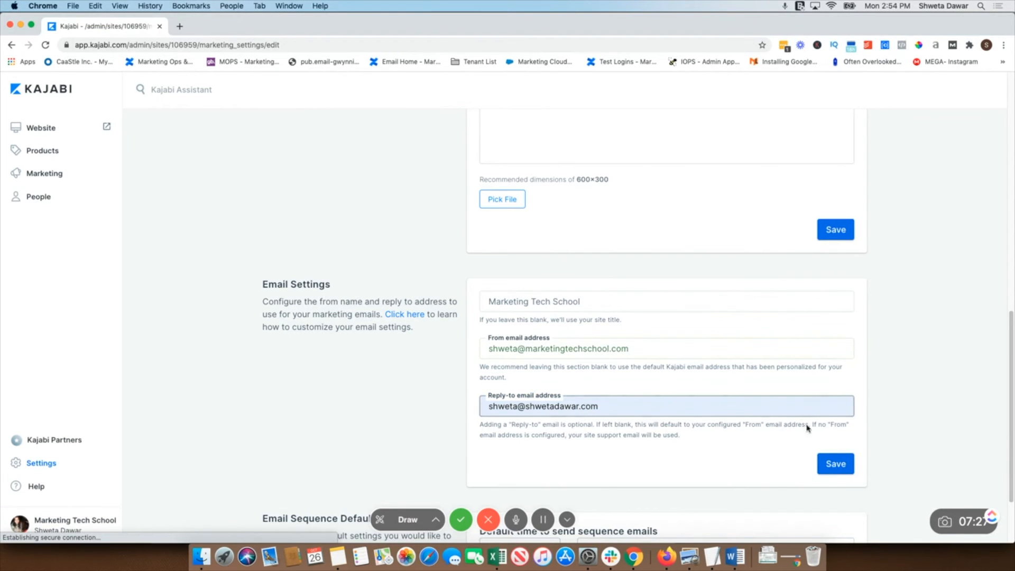
# Pick the default time for sending sequence emails and save the email sequence defaults
pyautogui.scroll(-3, 774, 463)
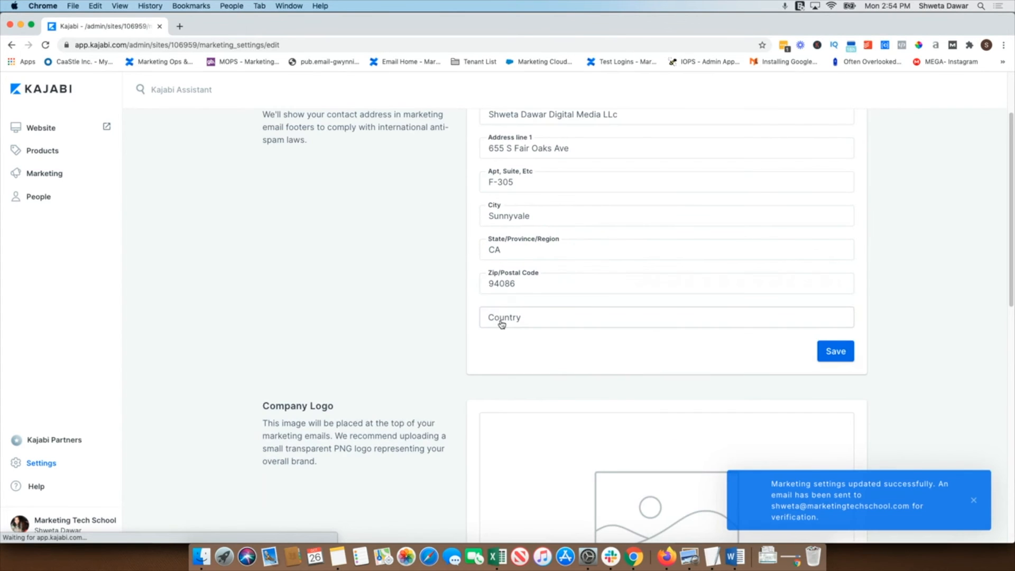
pyautogui.scroll(-10, 502, 326)
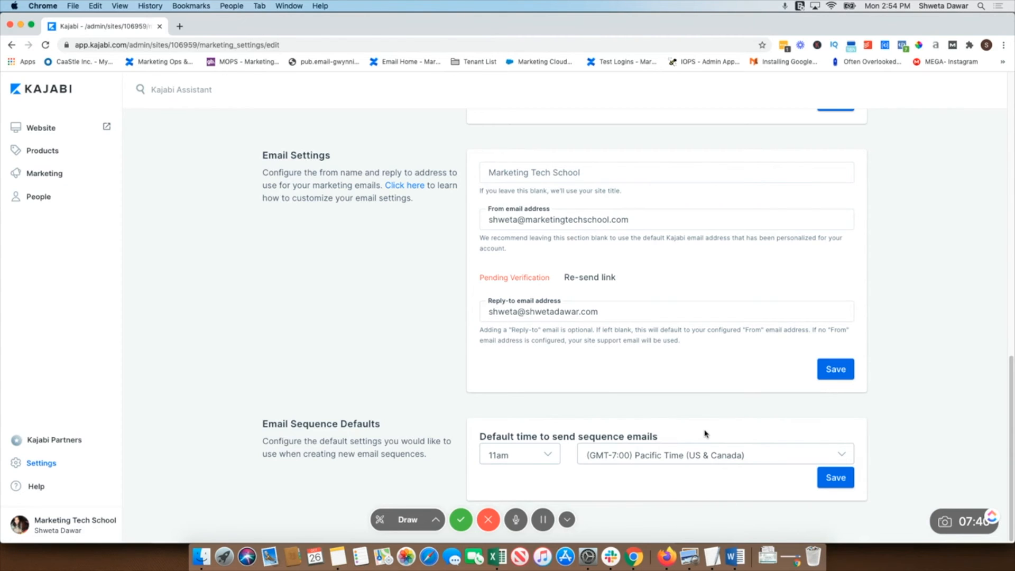
pyautogui.click(519, 455)
pyautogui.click(516, 468)
pyautogui.click(824, 479)
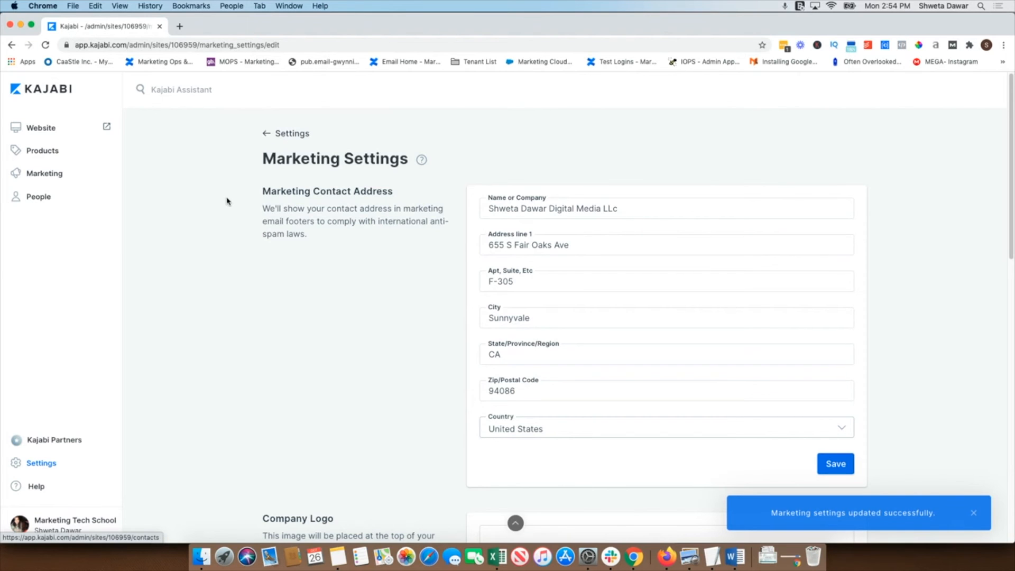
# Open the Stripe connection page from Payment Integrations and return to Site Settings
pyautogui.click(271, 138)
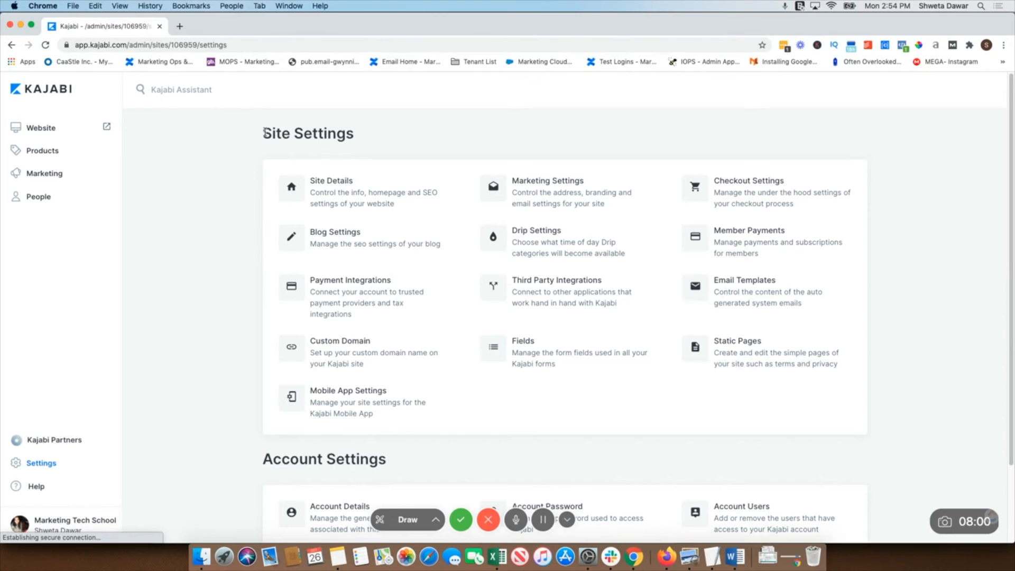
pyautogui.click(346, 283)
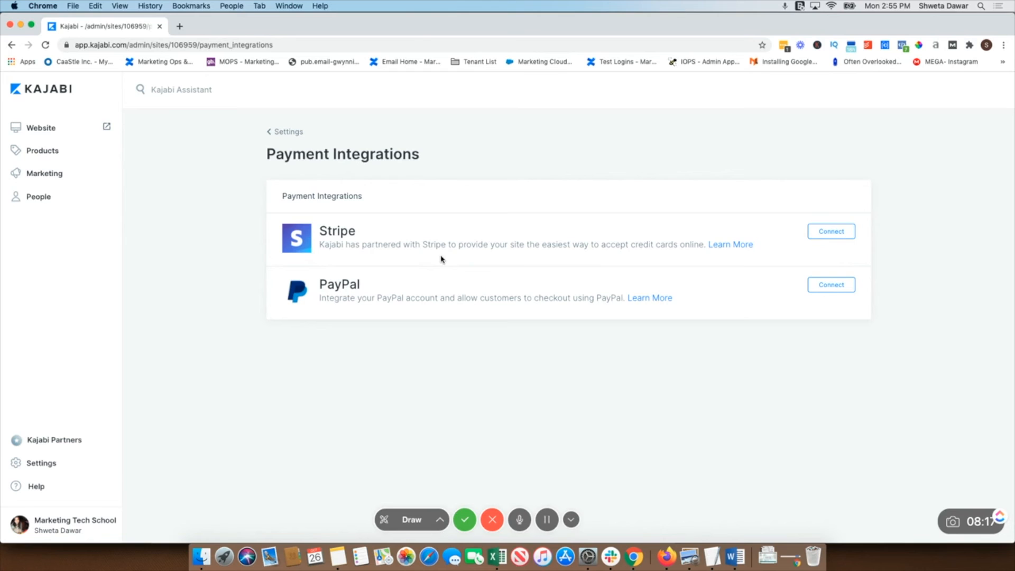
pyautogui.click(841, 235)
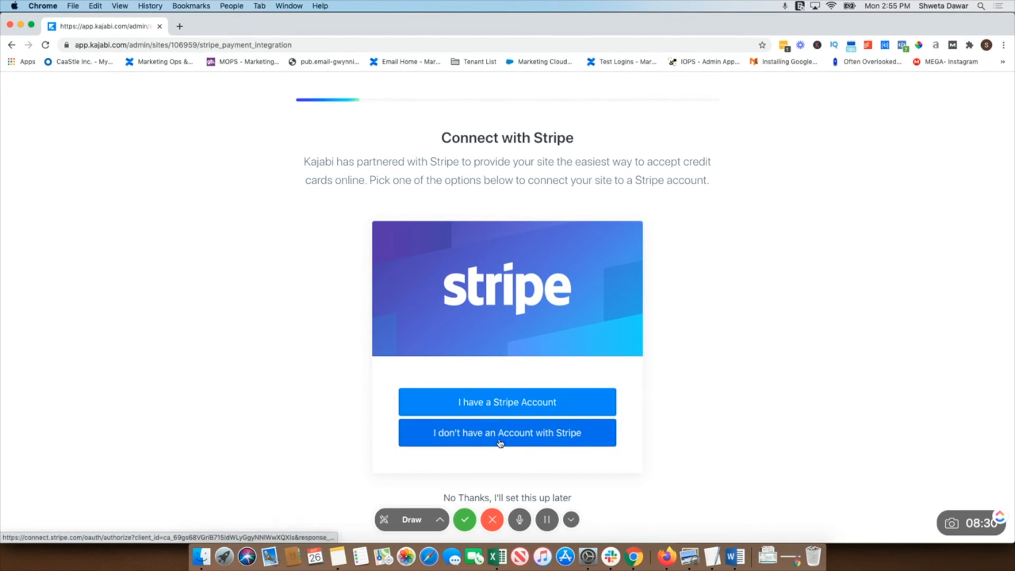
pyautogui.click(11, 46)
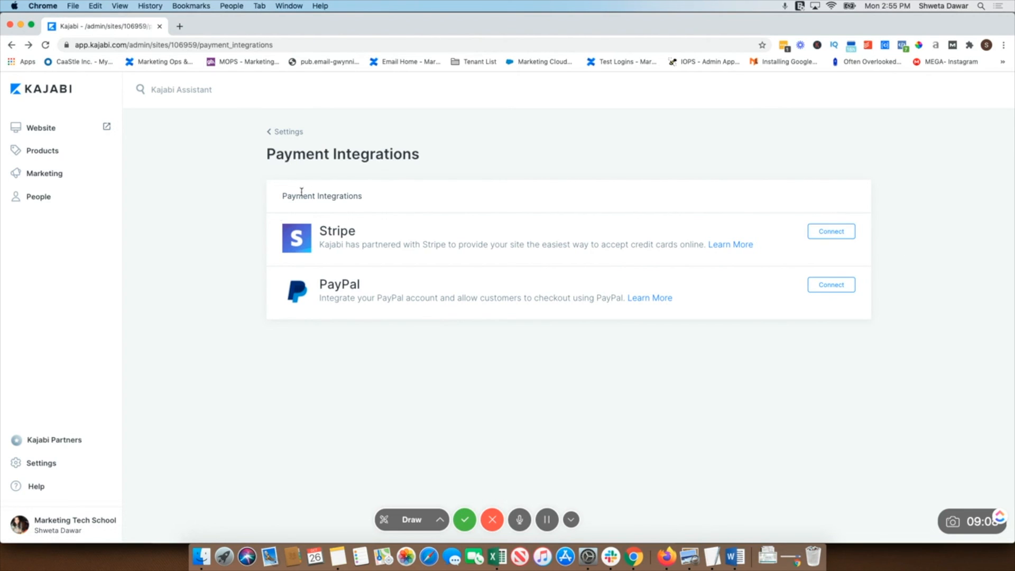
pyautogui.click(288, 133)
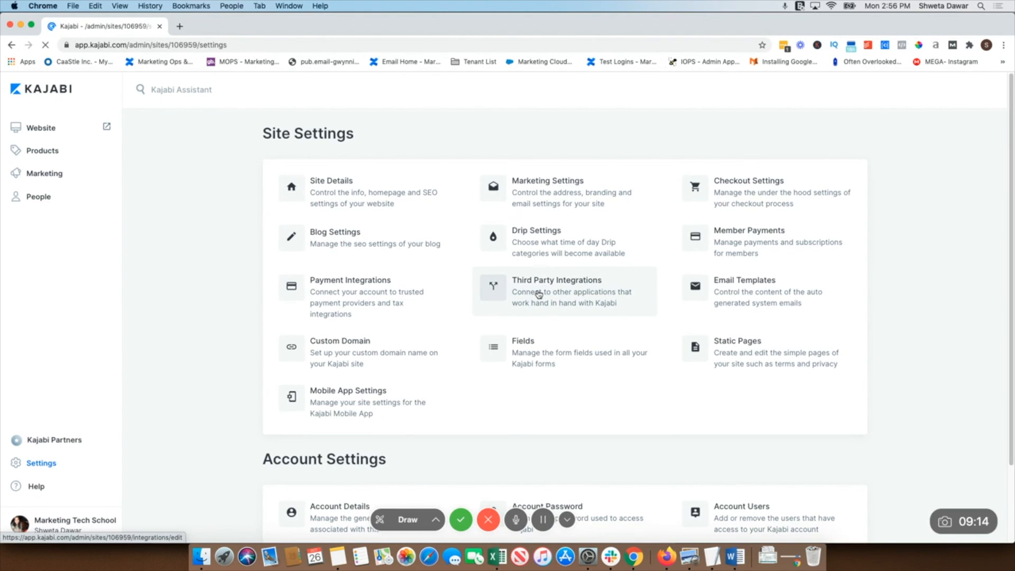
# Open the Third Party Integrations settings page
pyautogui.click(539, 295)
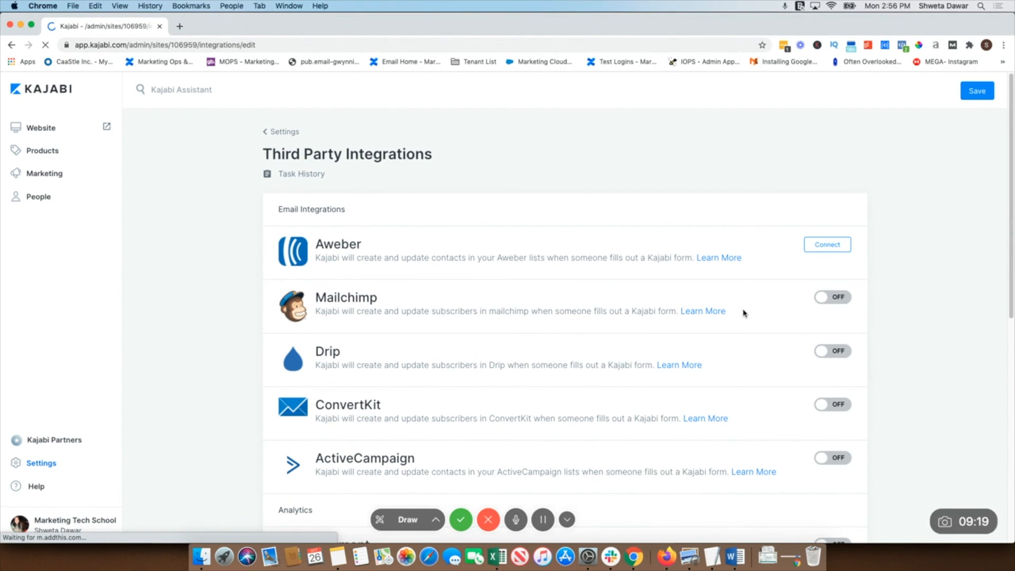
pyautogui.scroll(-3, 668, 351)
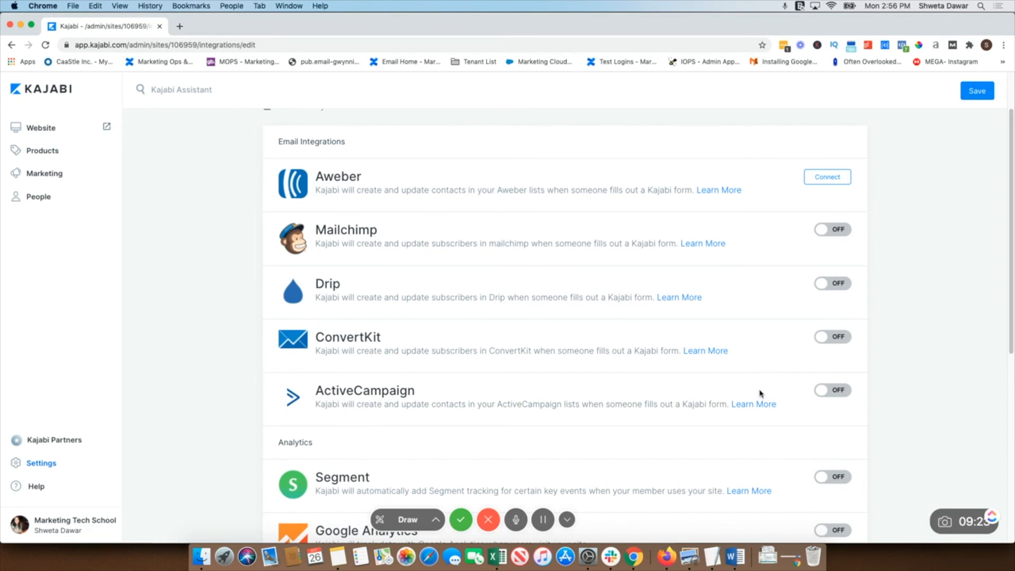
# Switch the ActiveCampaign and ConvertKit email integrations on to reveal their API fields, then off again
pyautogui.click(846, 391)
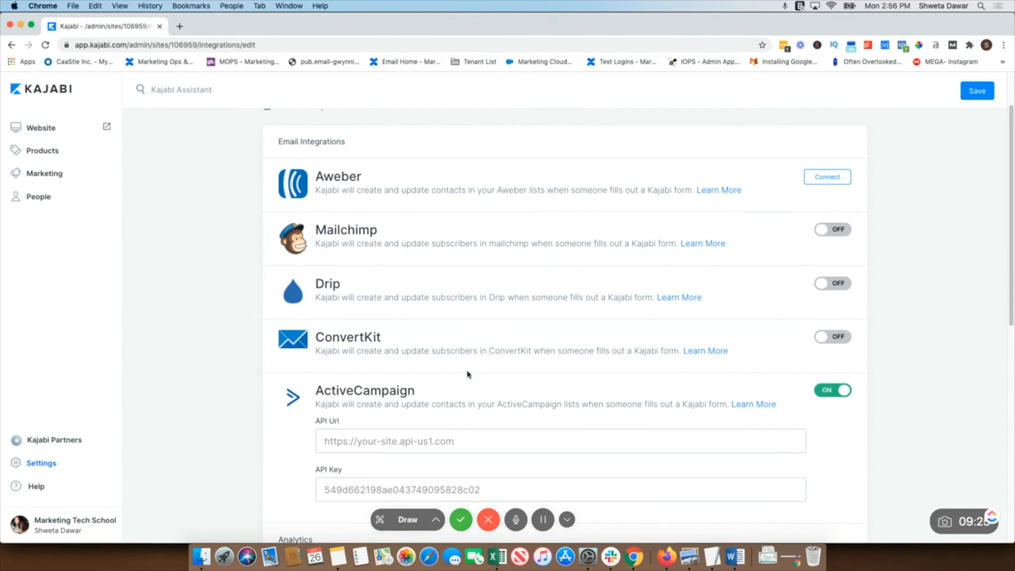
pyautogui.scroll(-5, 468, 375)
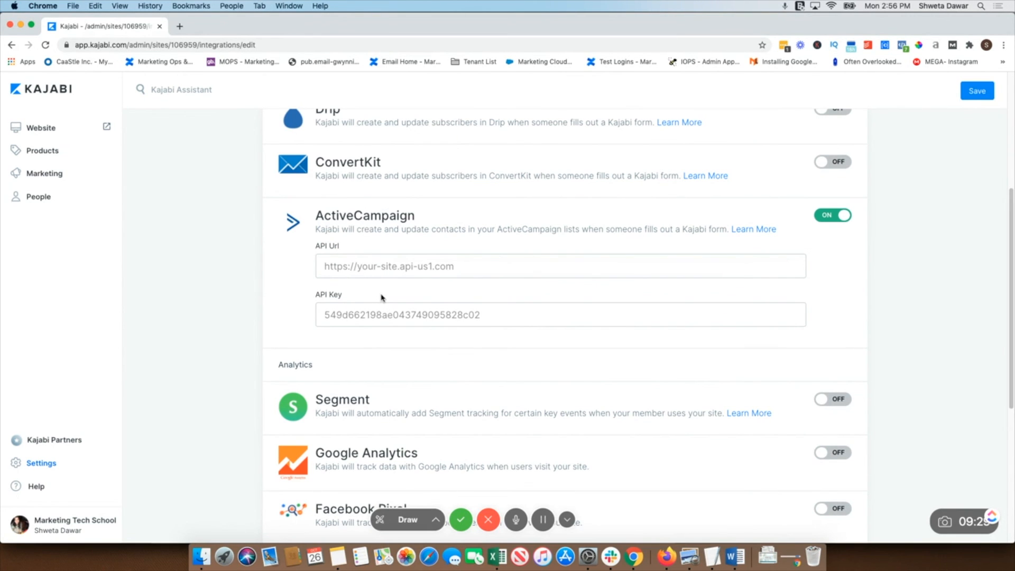
pyautogui.click(820, 217)
pyautogui.click(839, 161)
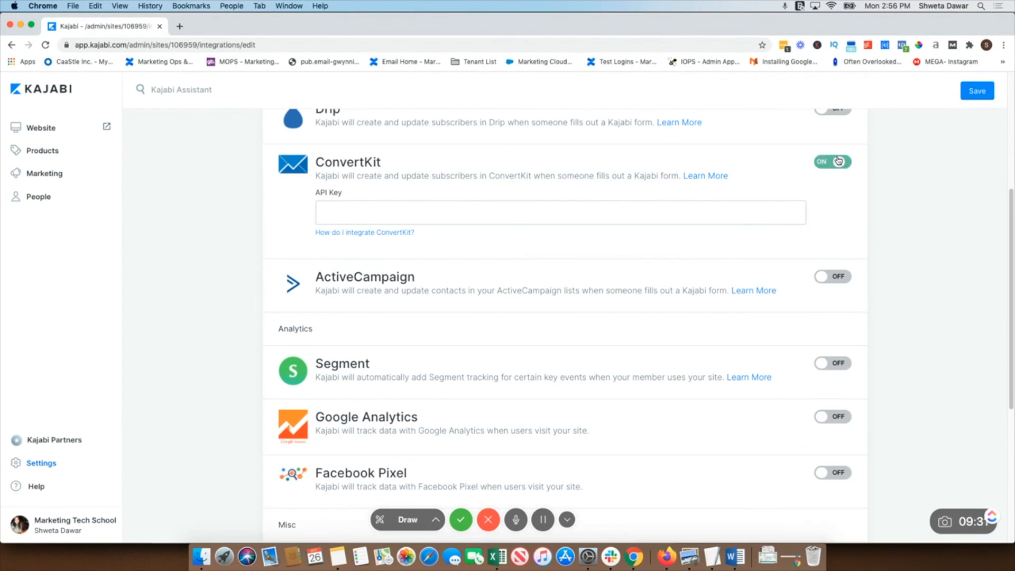
pyautogui.click(828, 162)
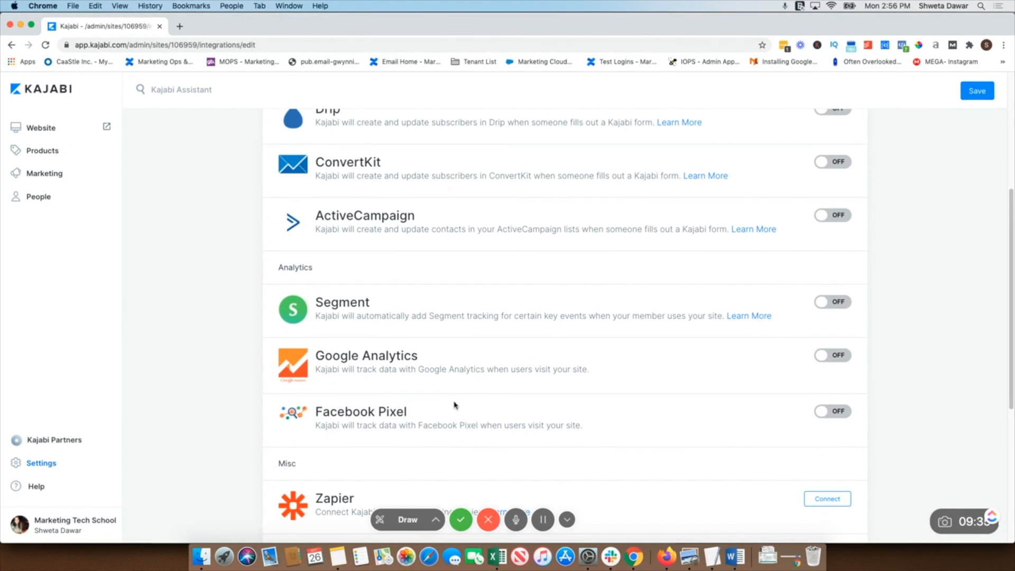
# Turn on Google Analytics, select its Google Analytics ID field, then turn the integration off again
pyautogui.click(840, 357)
pyautogui.click(374, 404)
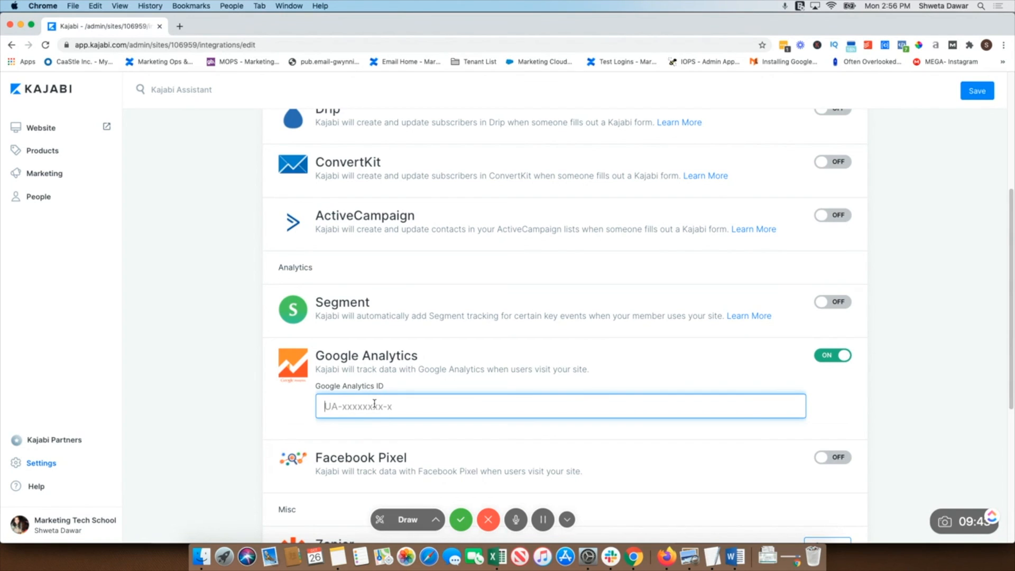
pyautogui.click(833, 356)
# Turn on Facebook Pixel, select its Pixel Id field, then turn the integration off again
pyautogui.scroll(-1, 761, 418)
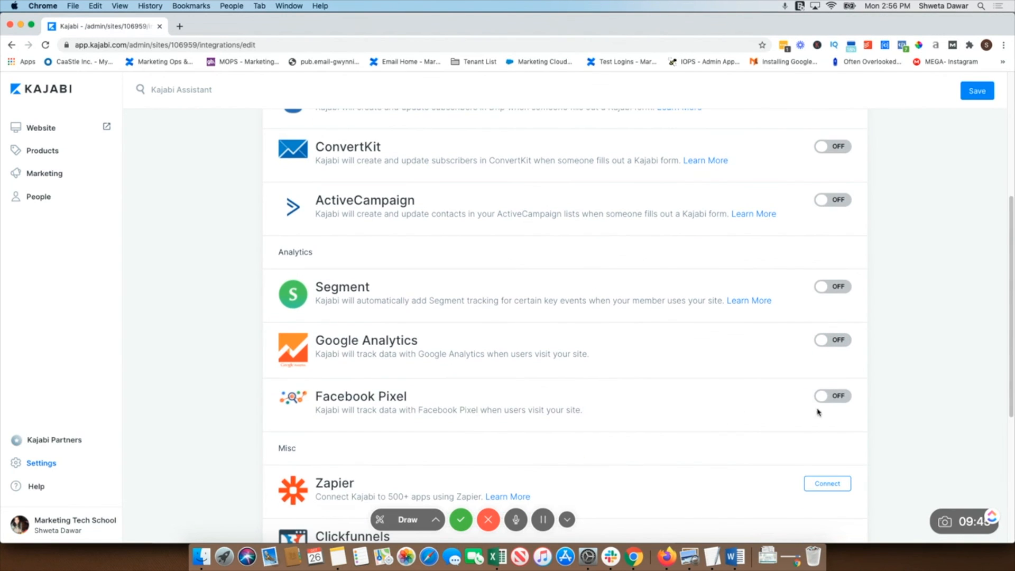
pyautogui.click(834, 396)
pyautogui.scroll(-3, 601, 414)
pyautogui.click(369, 376)
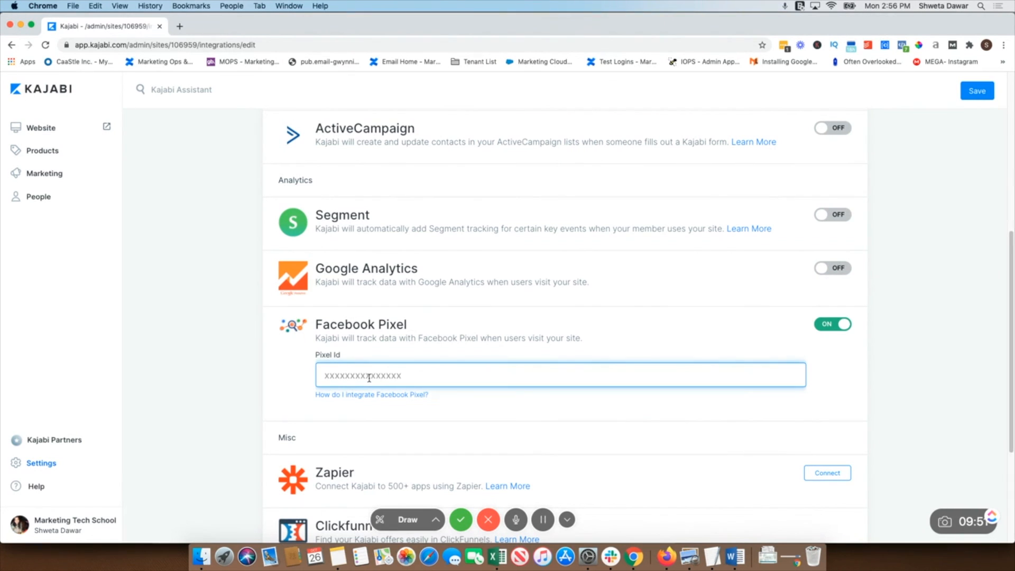
pyautogui.click(820, 329)
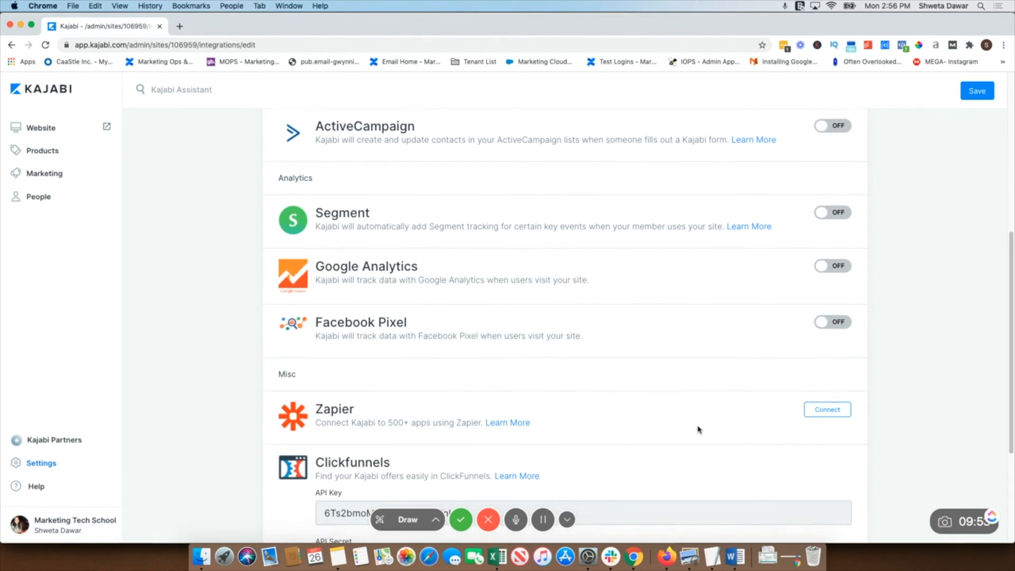
# Review the remaining Misc integrations such as Zapier and Clickfunnels, then return to Site Settings
pyautogui.scroll(-2, 698, 428)
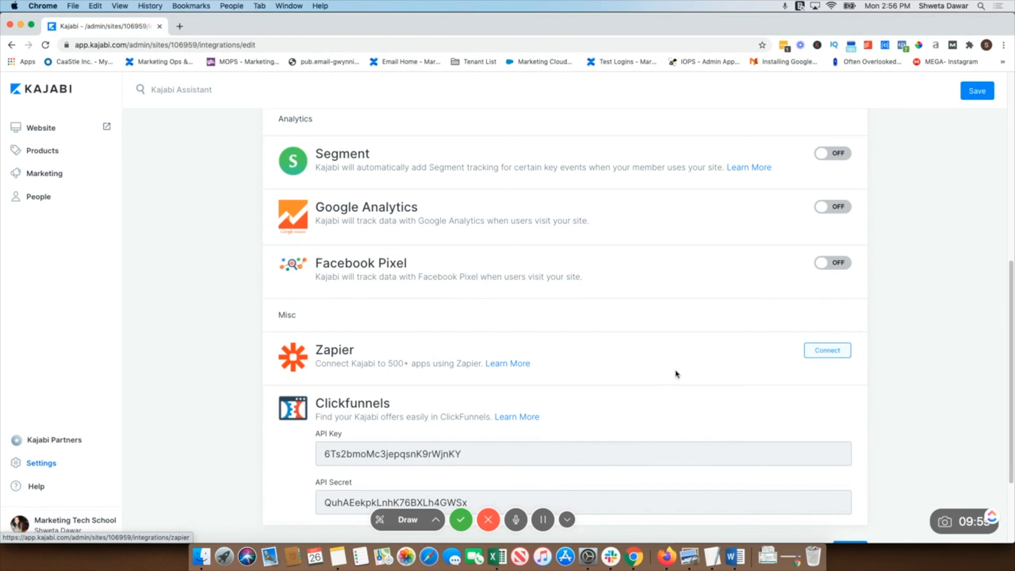
pyautogui.scroll(5, 664, 399)
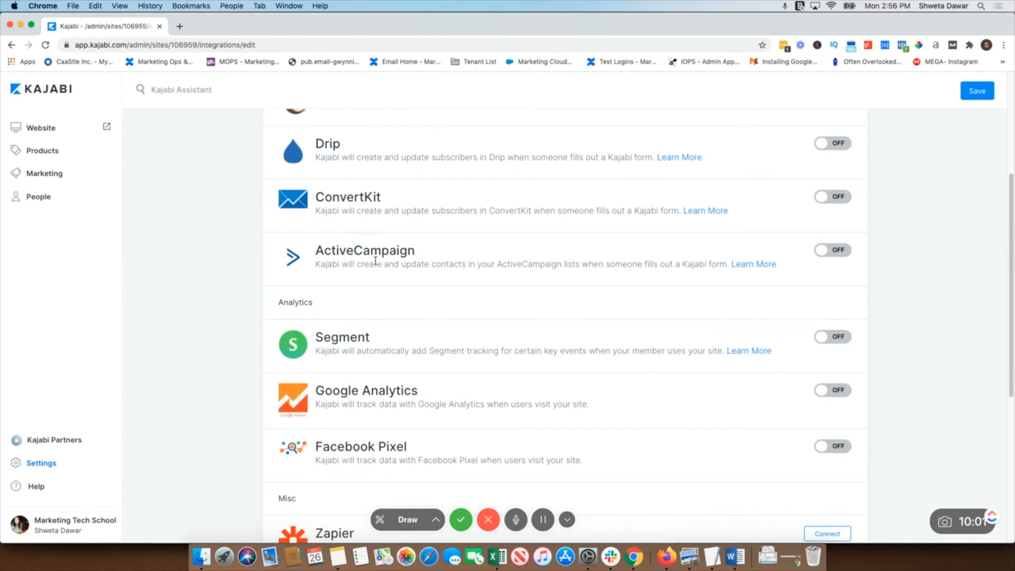
pyautogui.scroll(5, 374, 260)
pyautogui.scroll(-10, 462, 410)
pyautogui.scroll(2, 462, 405)
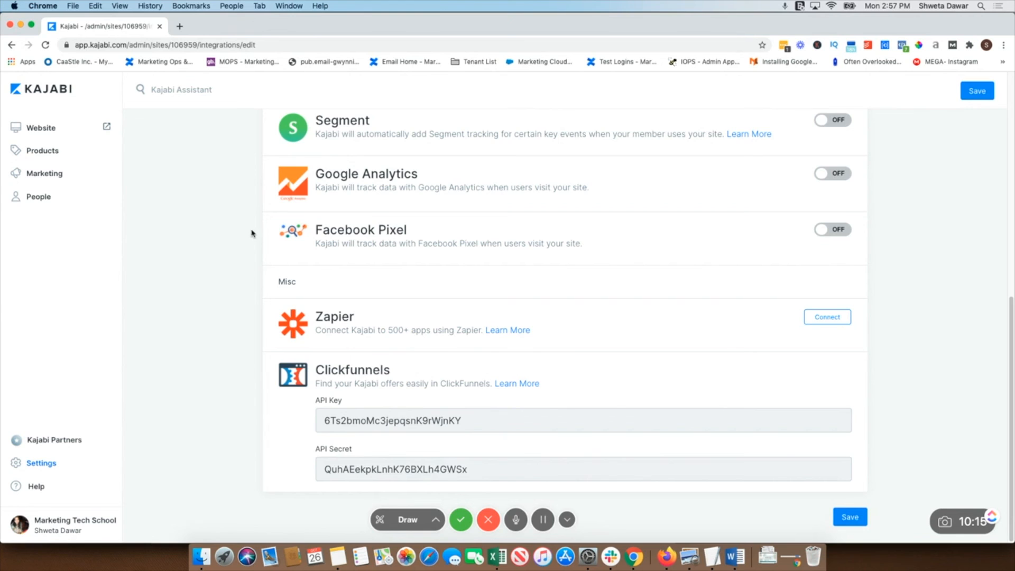
pyautogui.scroll(10, 254, 228)
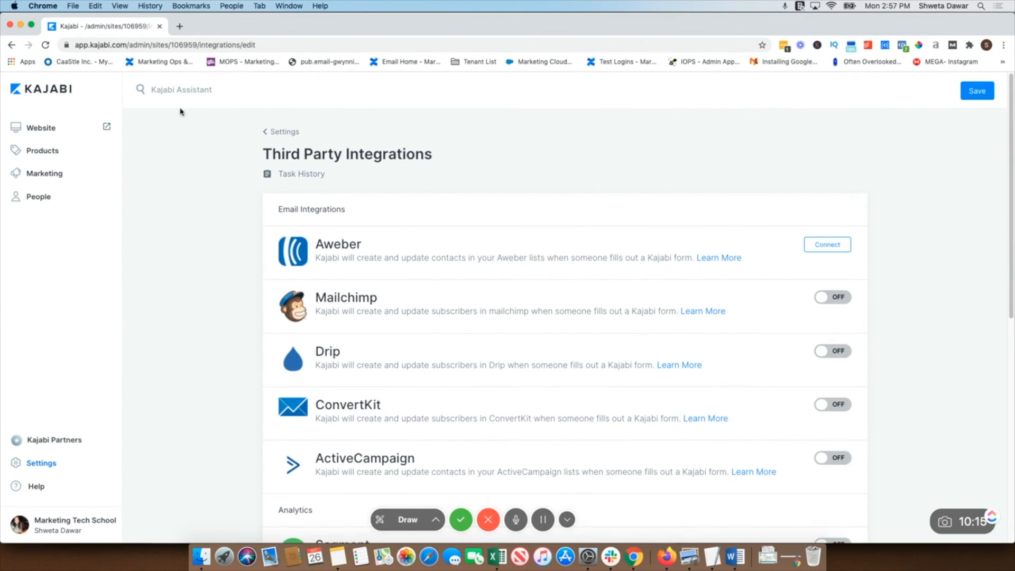
pyautogui.click(266, 132)
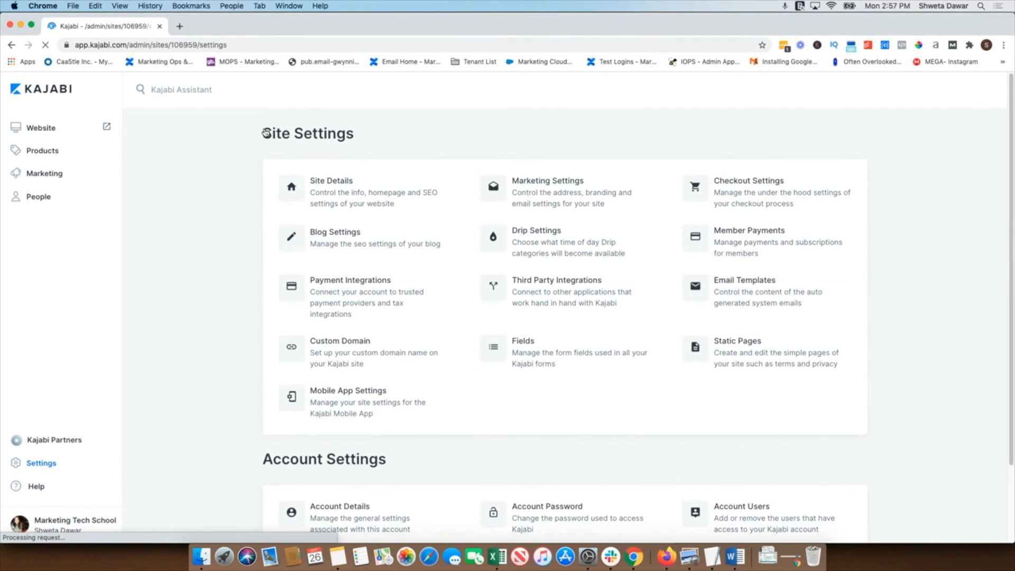